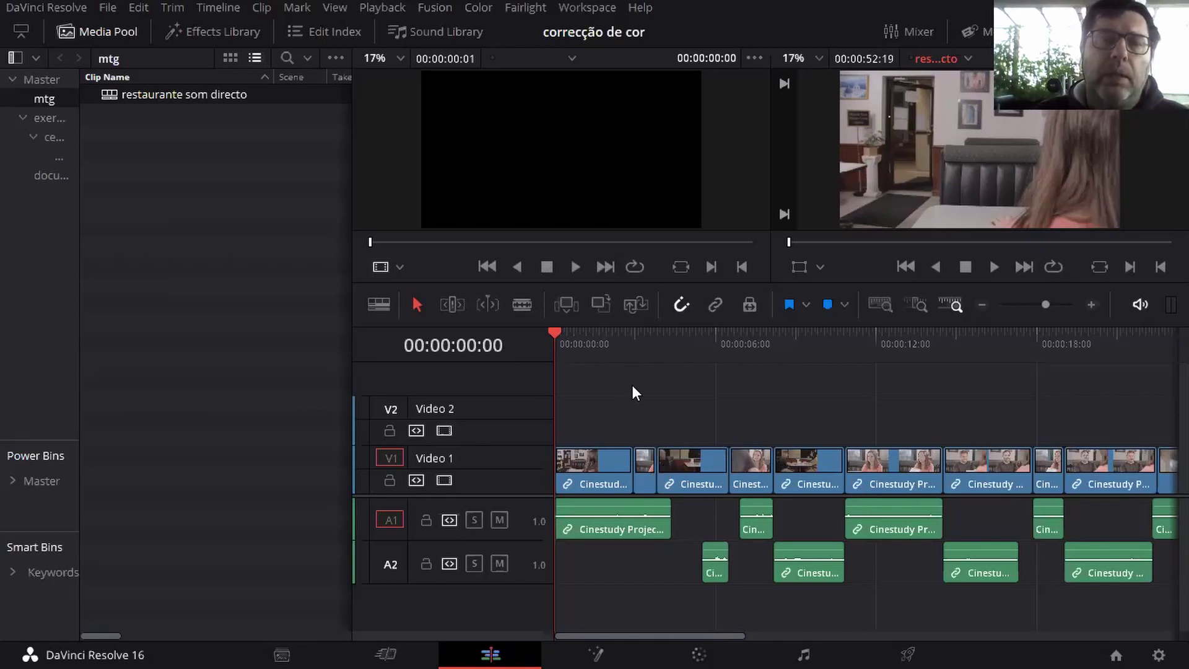
Step: Scrub the edit to about 00:00:12:24 and duplicate the "restaurante som directo" timeline in the mtg bin
left_click_drag(589, 344, 902, 390)
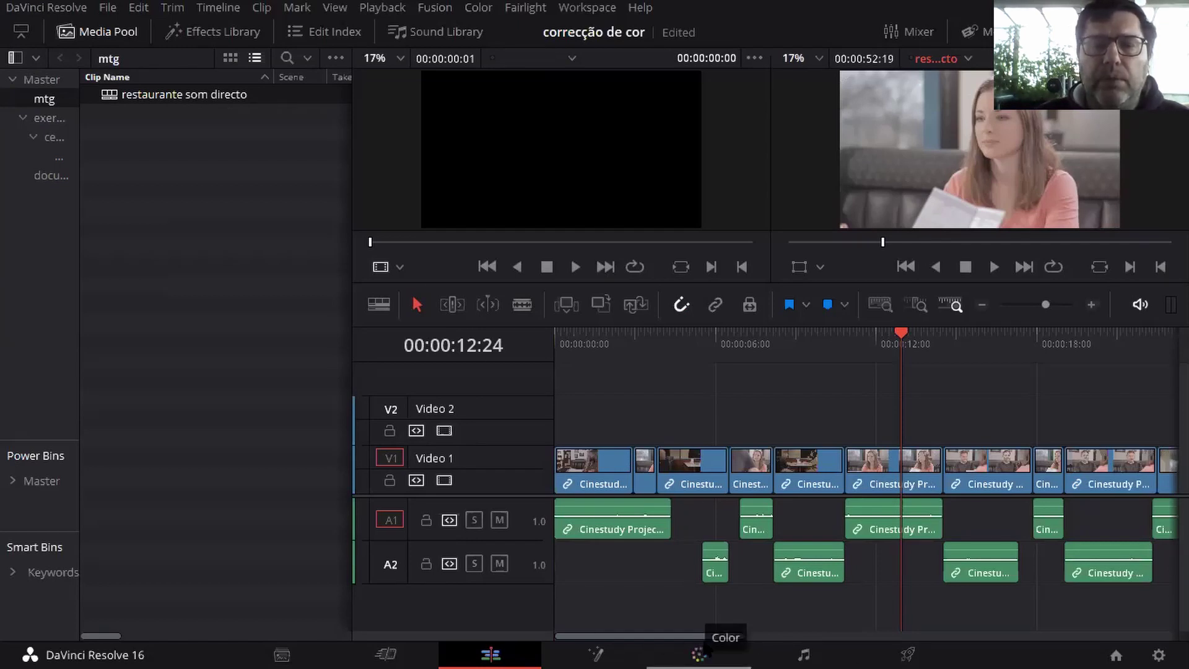
right_click(172, 95)
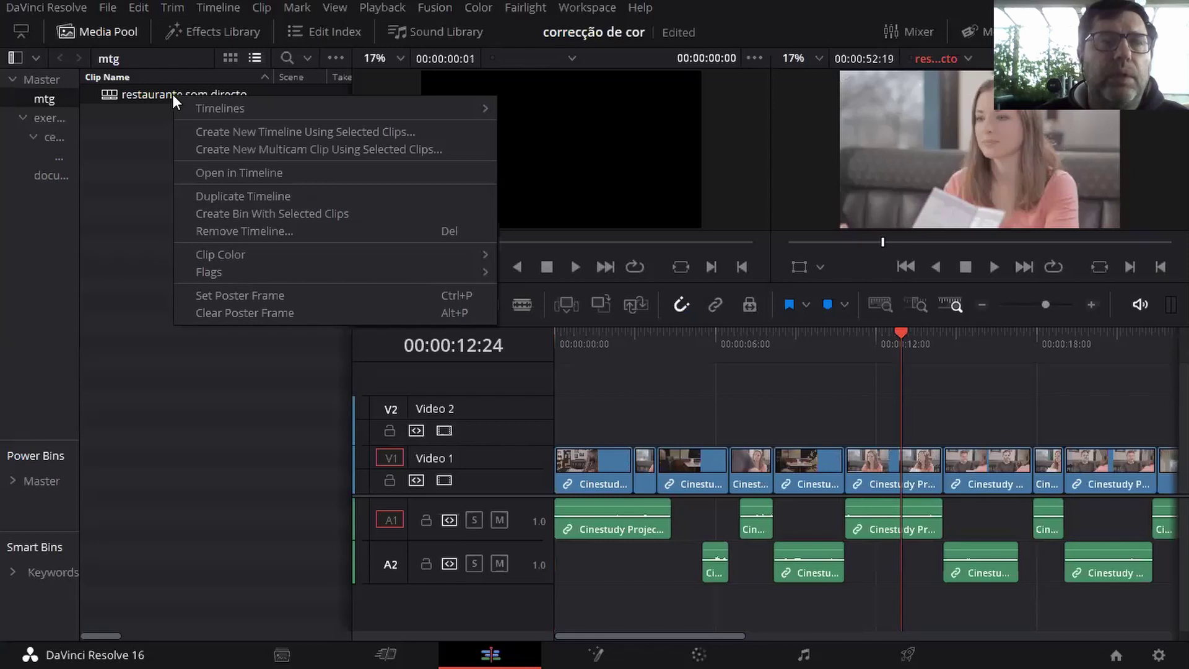
left_click(221, 191)
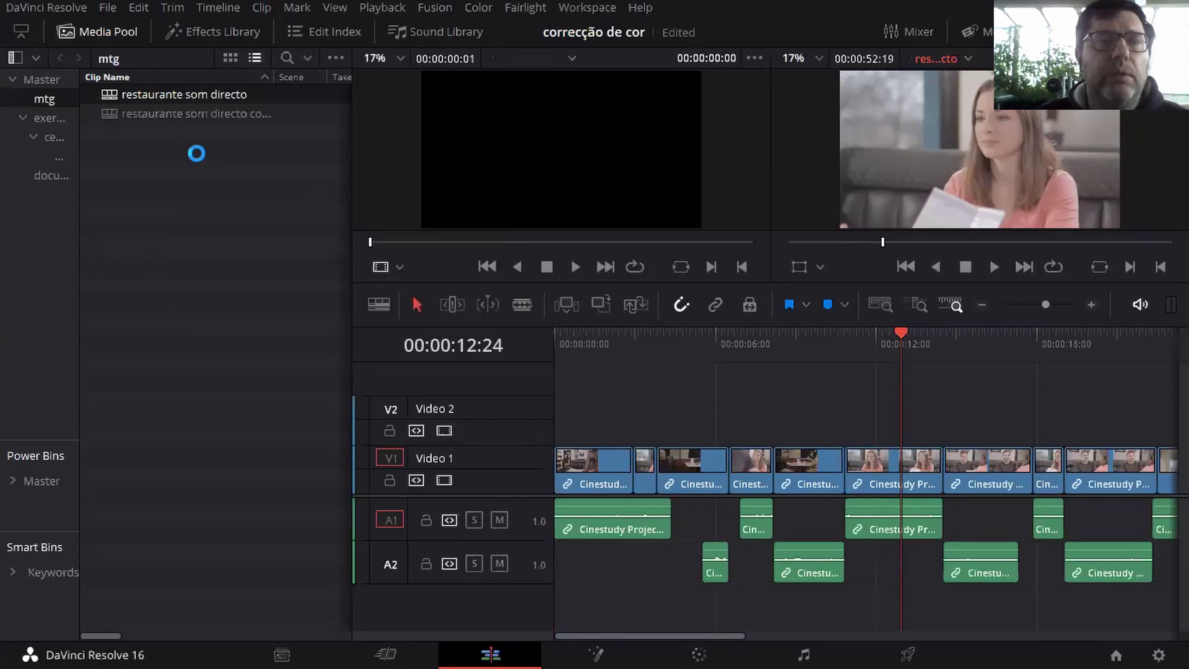
Step: Rename the duplicated timeline as "restaurante color graded"
left_click(213, 115)
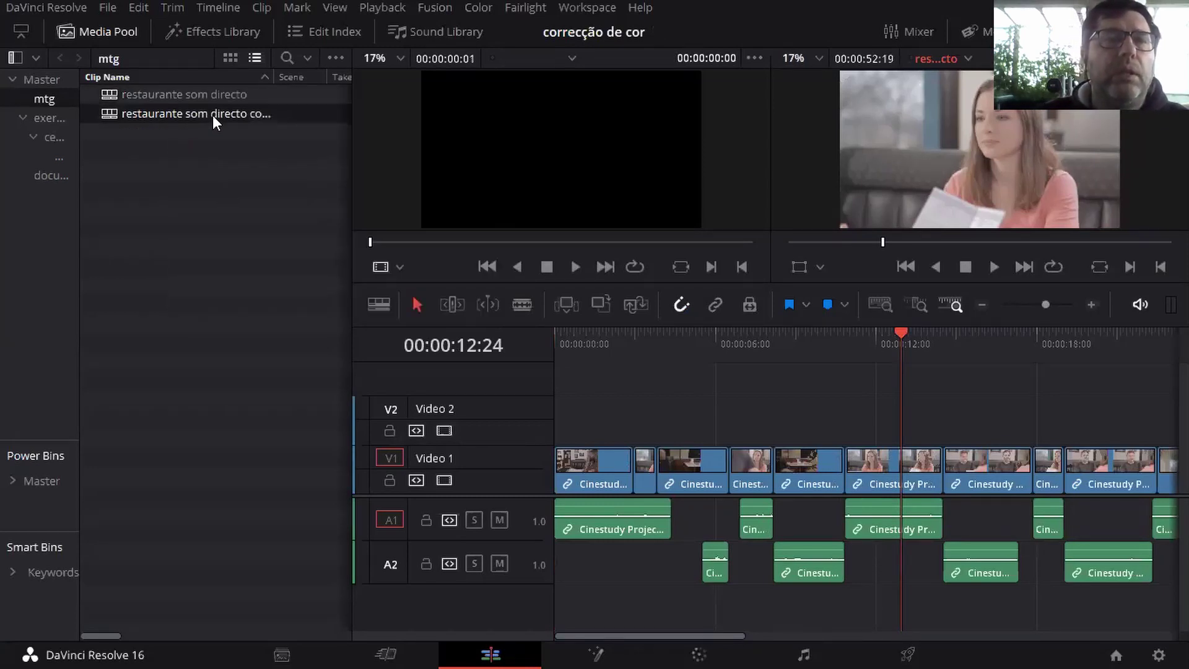
left_click(213, 114)
left_click_drag(183, 111, 329, 131)
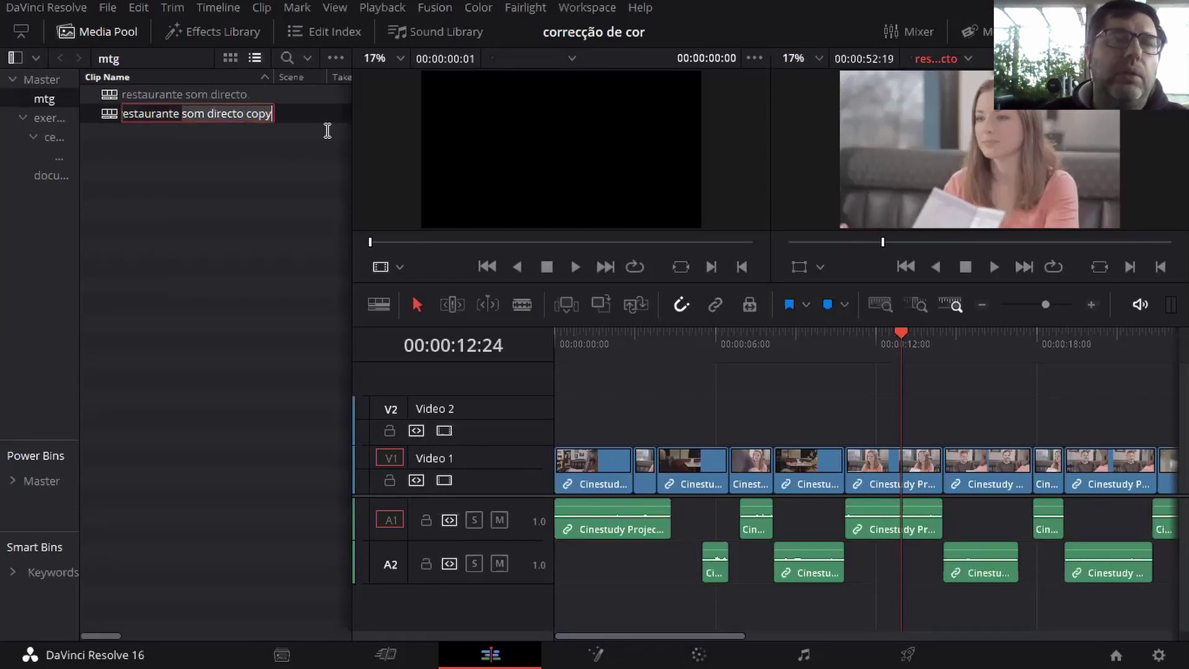
type("c")
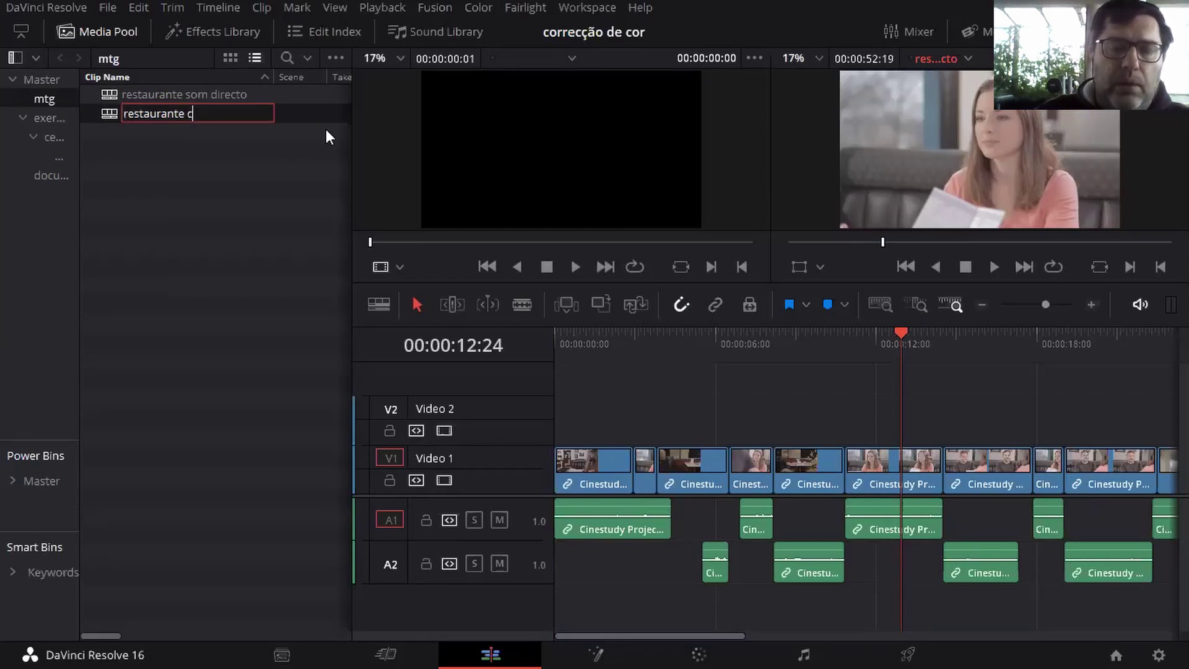
type("olor graded")
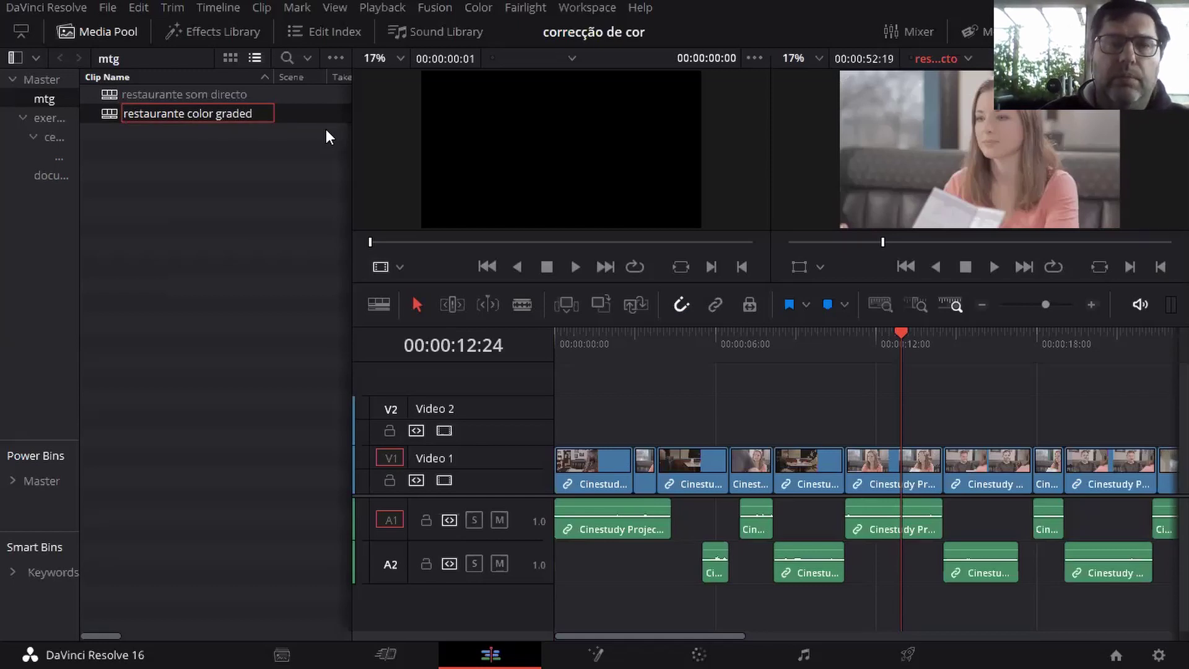
key("Return")
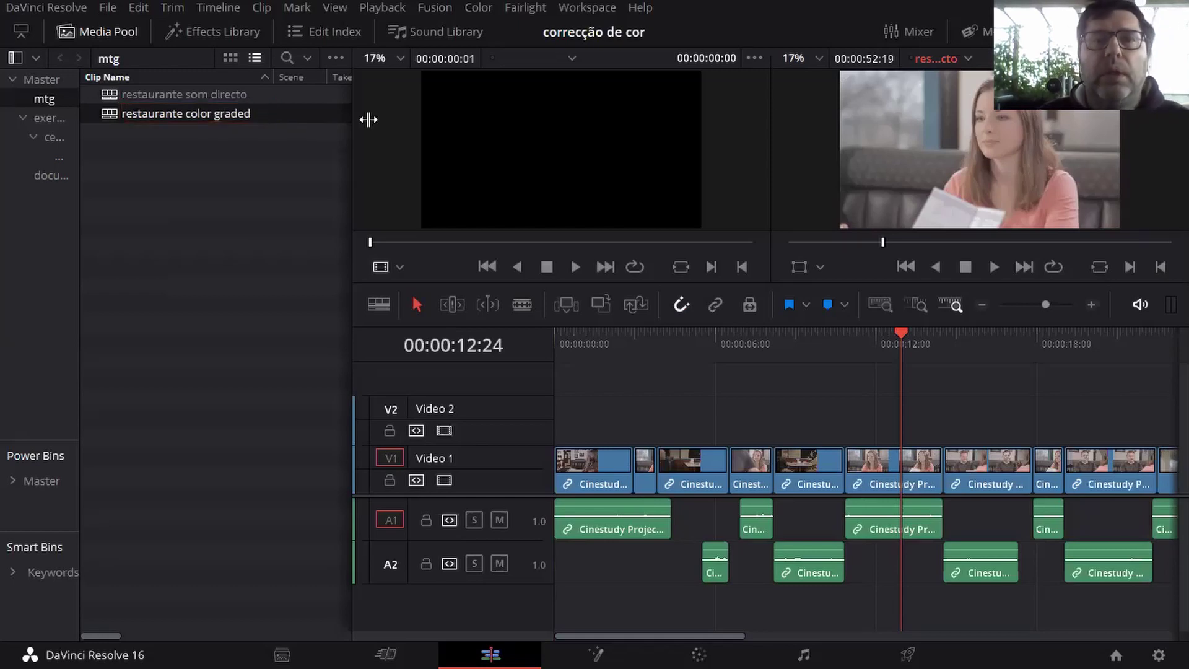
Step: Load the "restaurante color graded" timeline in the viewer and switch to the Color page
left_click(969, 60)
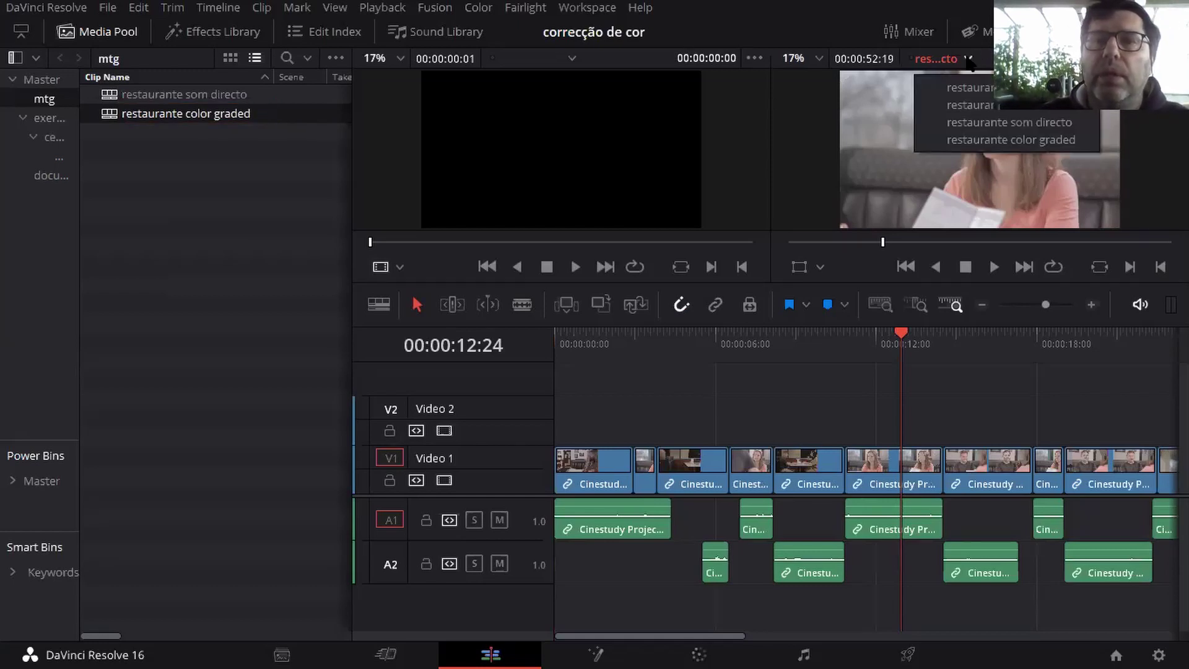
left_click(983, 134)
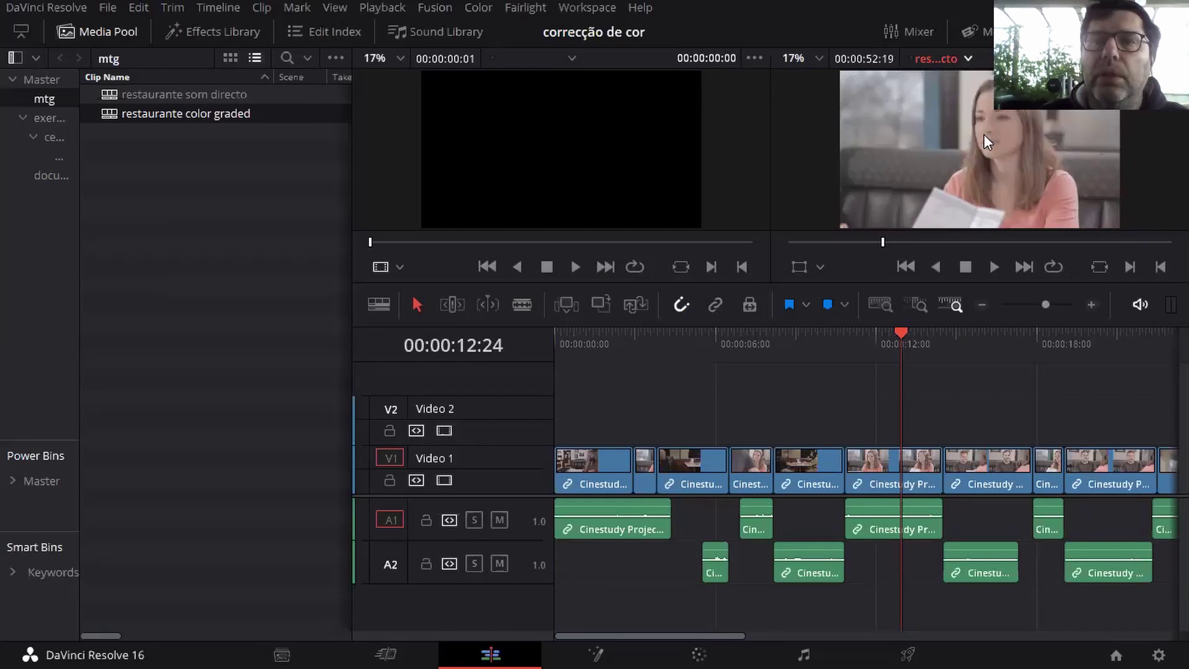
left_click(699, 650)
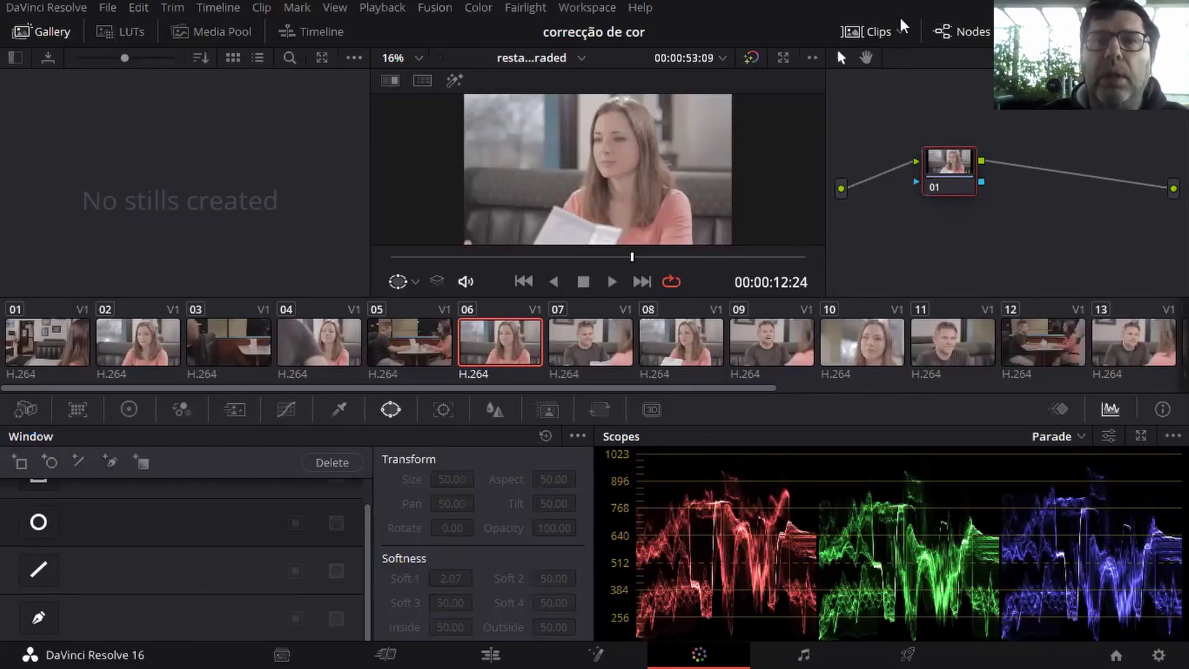
Step: Hide the clip thumbnails, node graph and gallery, and display the Primaries color wheels
left_click(867, 31)
left_click(944, 32)
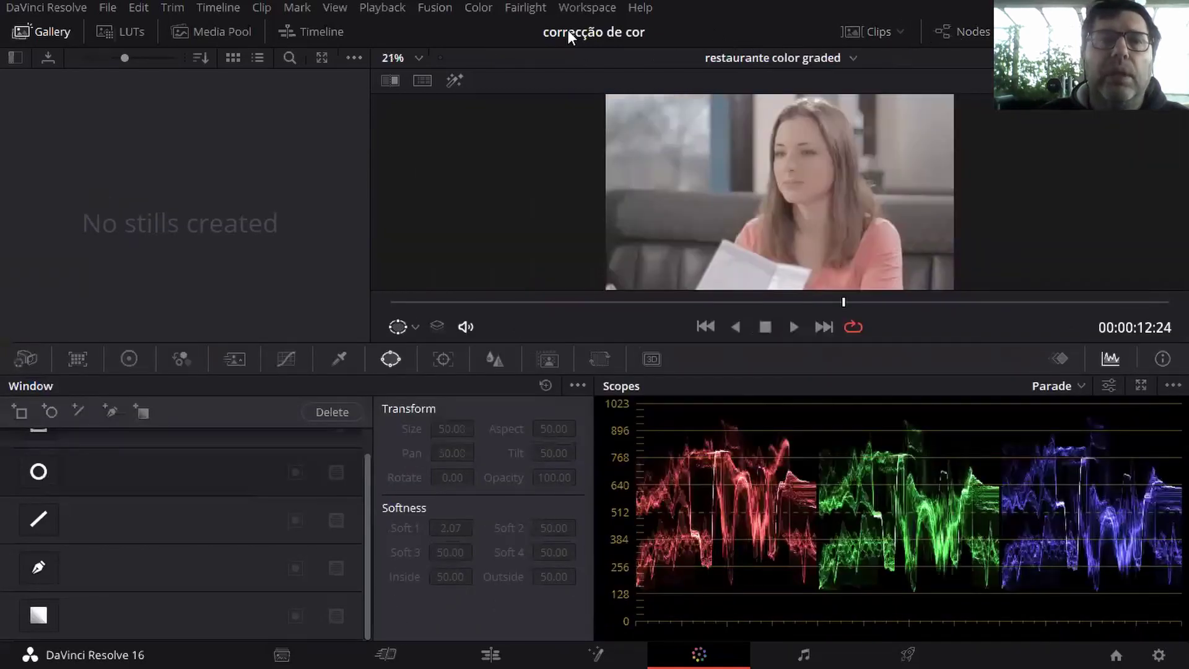
left_click(35, 30)
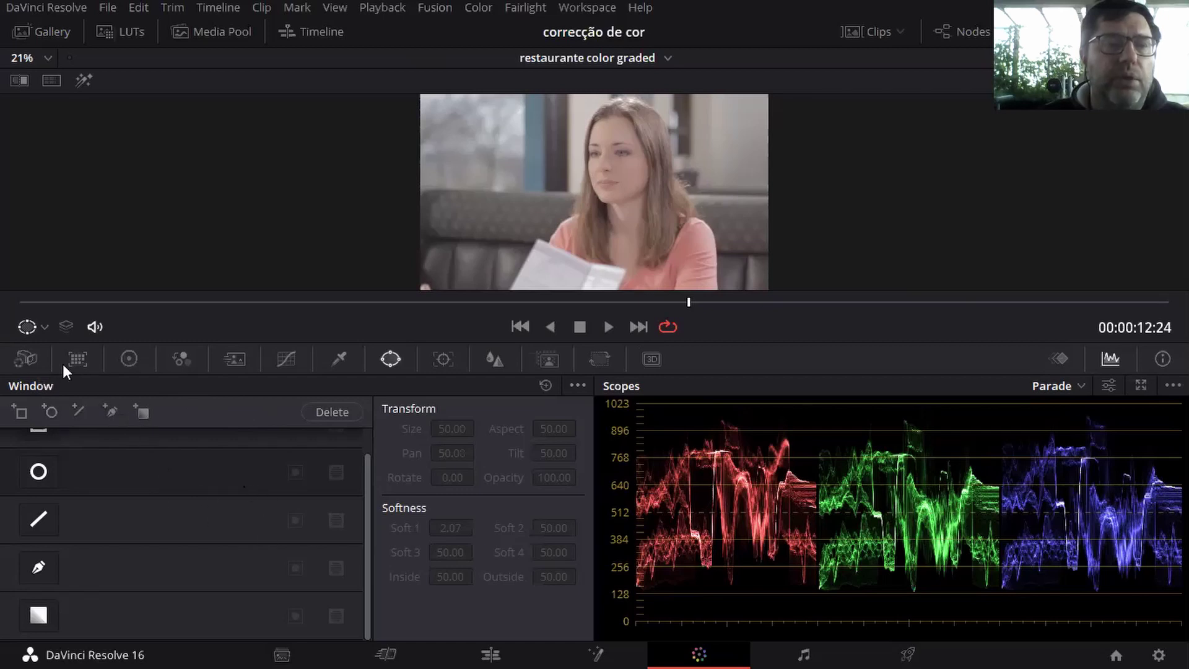
left_click(127, 361)
left_click(173, 357)
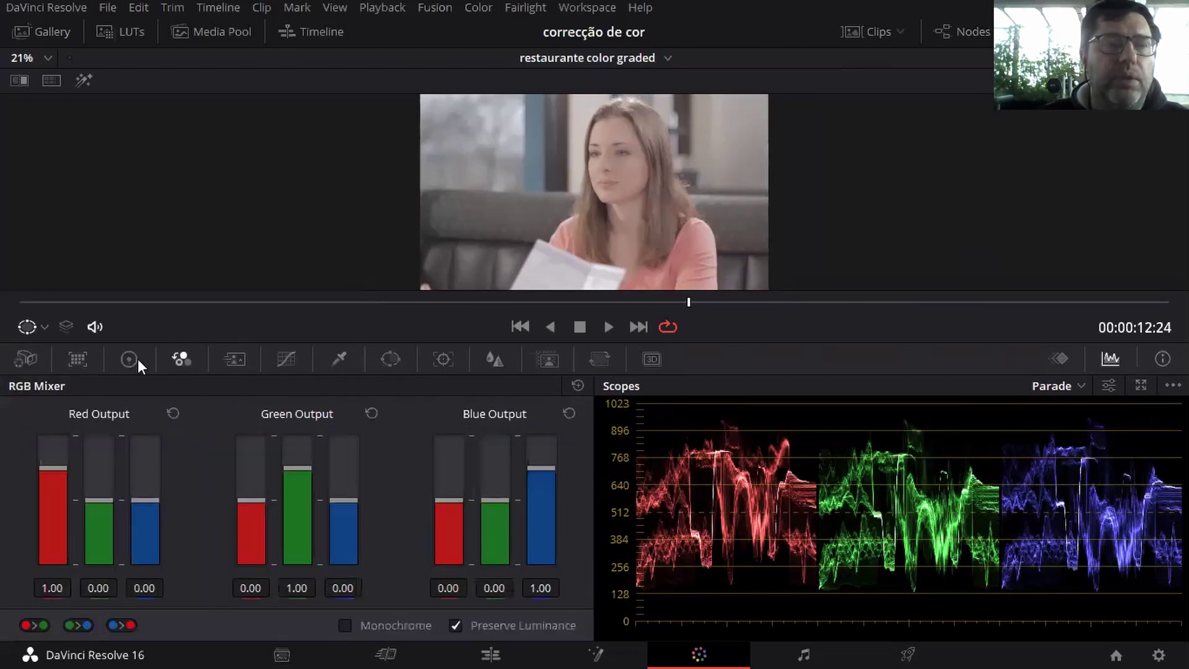
left_click(137, 358)
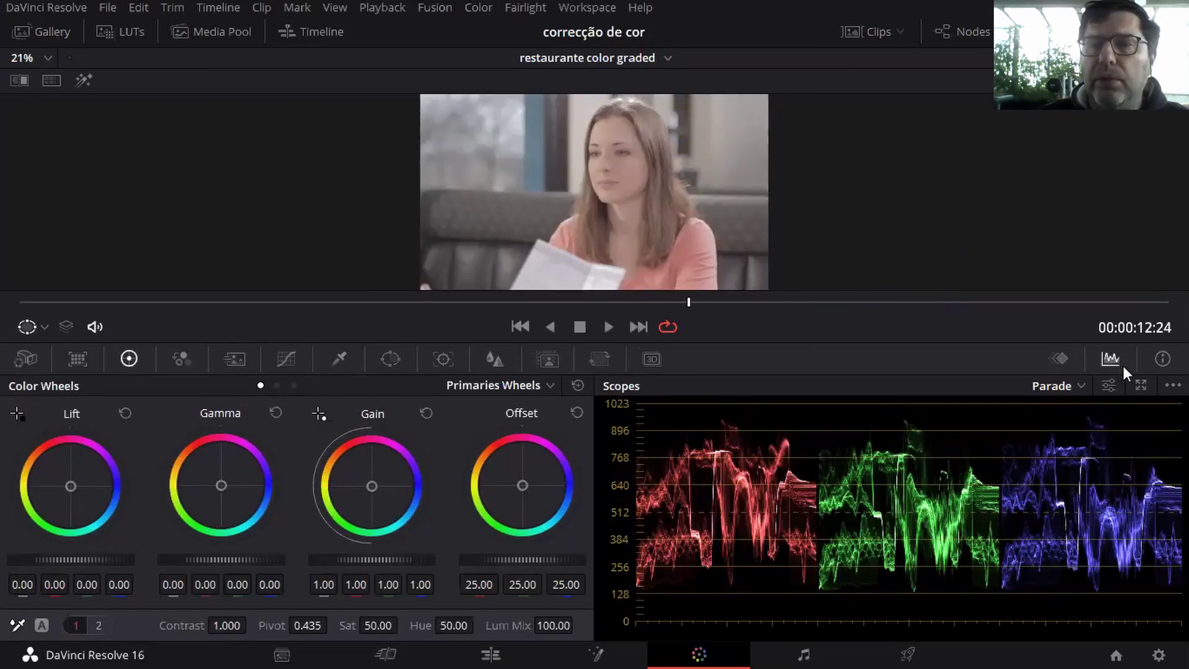
Step: Compare the Waveform, Histogram and Vectorscope scopes for the current shot, and return to the Parade scope
left_click(1081, 386)
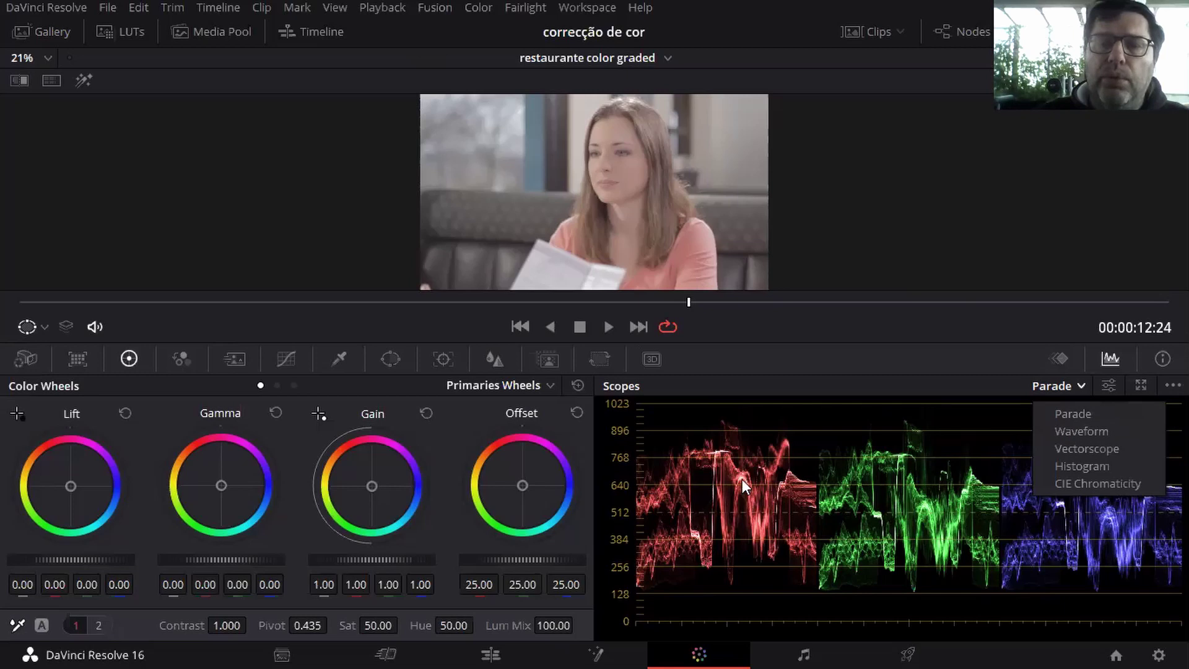
left_click(1090, 430)
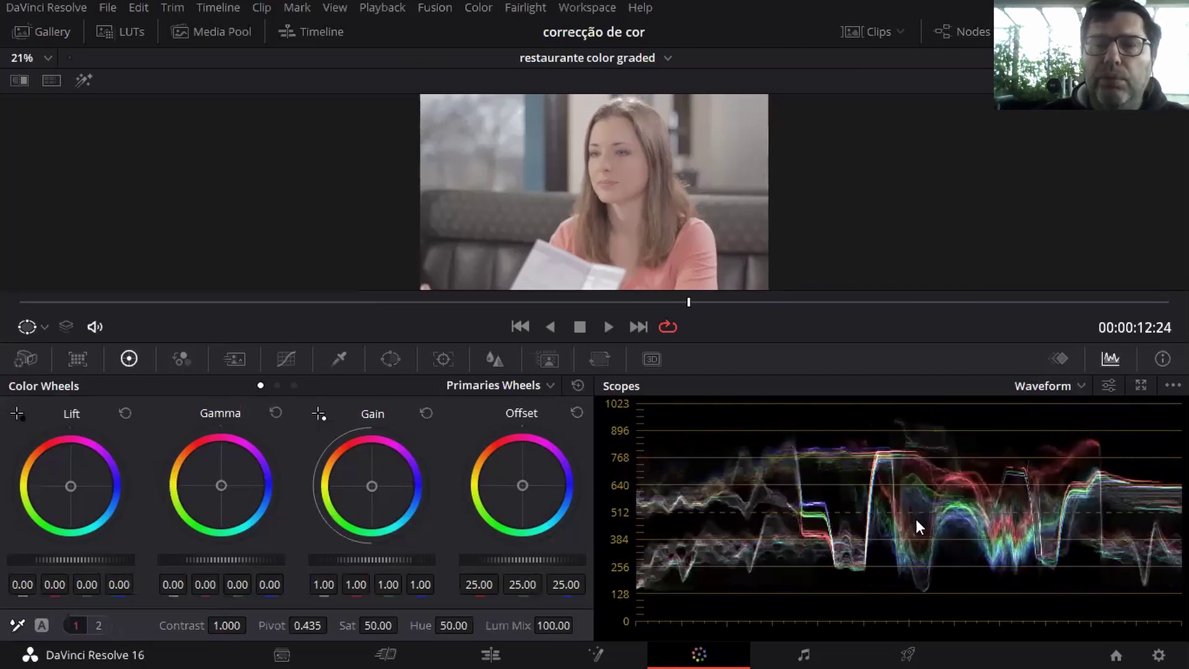
left_click(1083, 385)
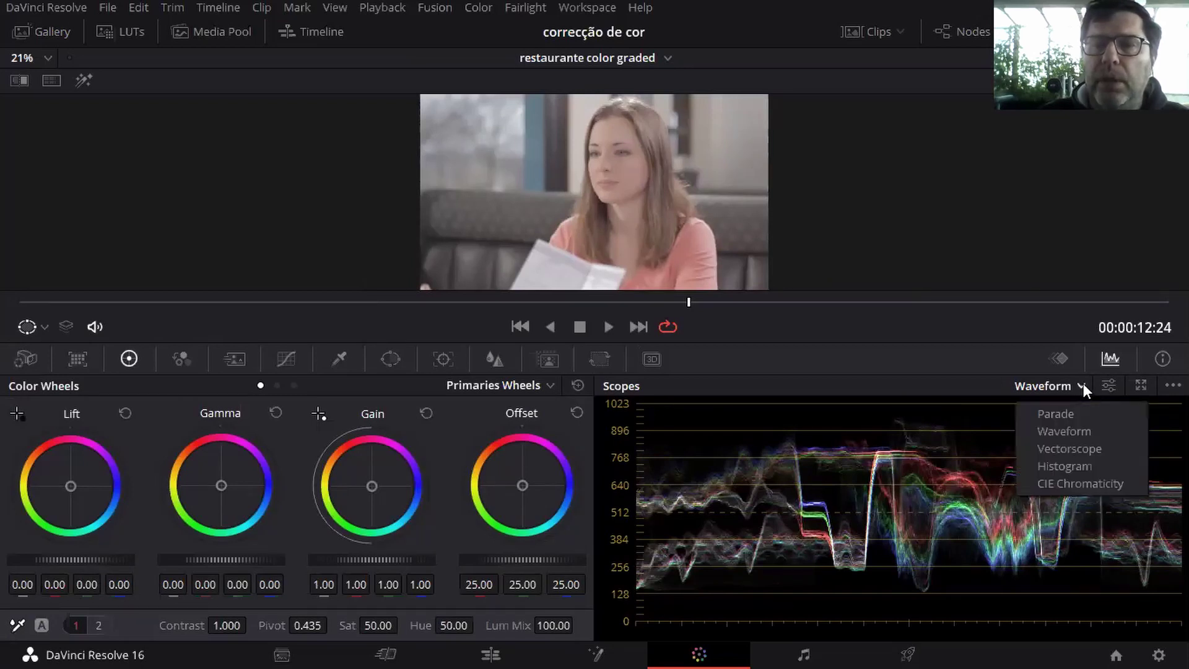
left_click(1064, 465)
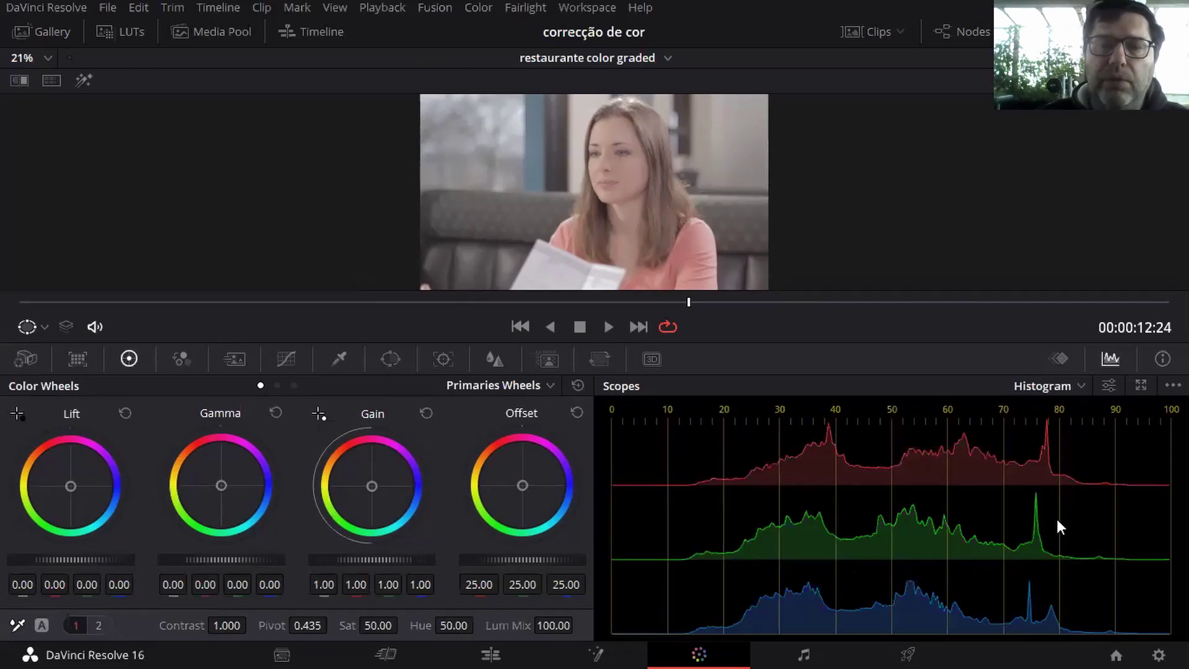
left_click(1063, 387)
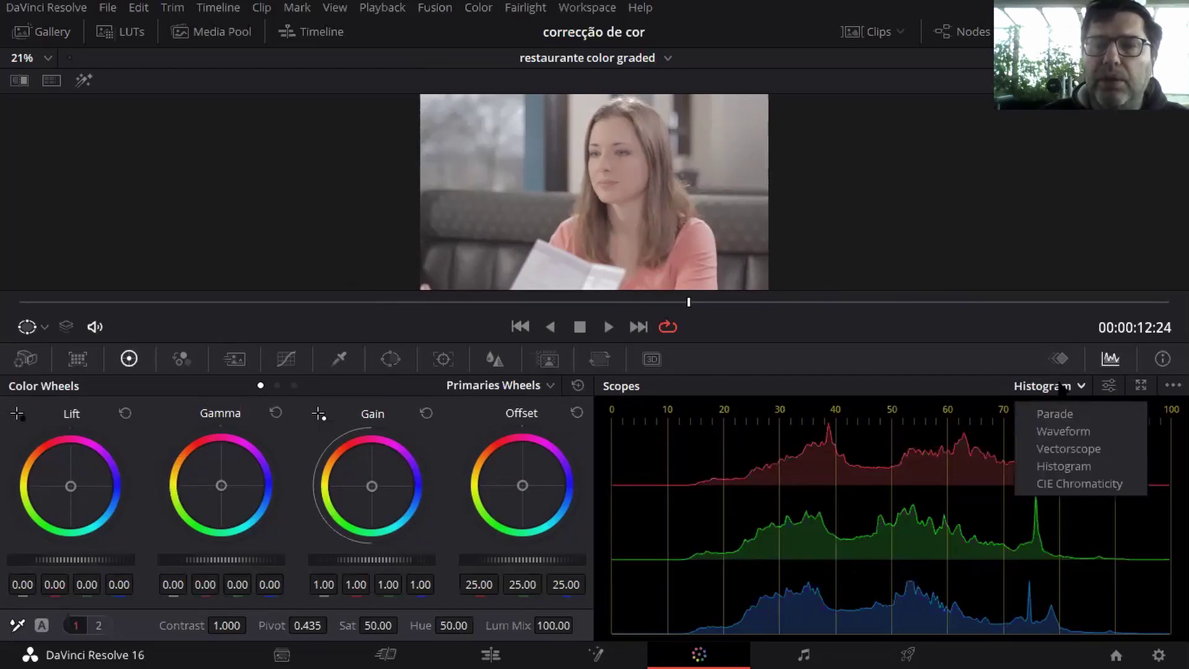
left_click(1060, 448)
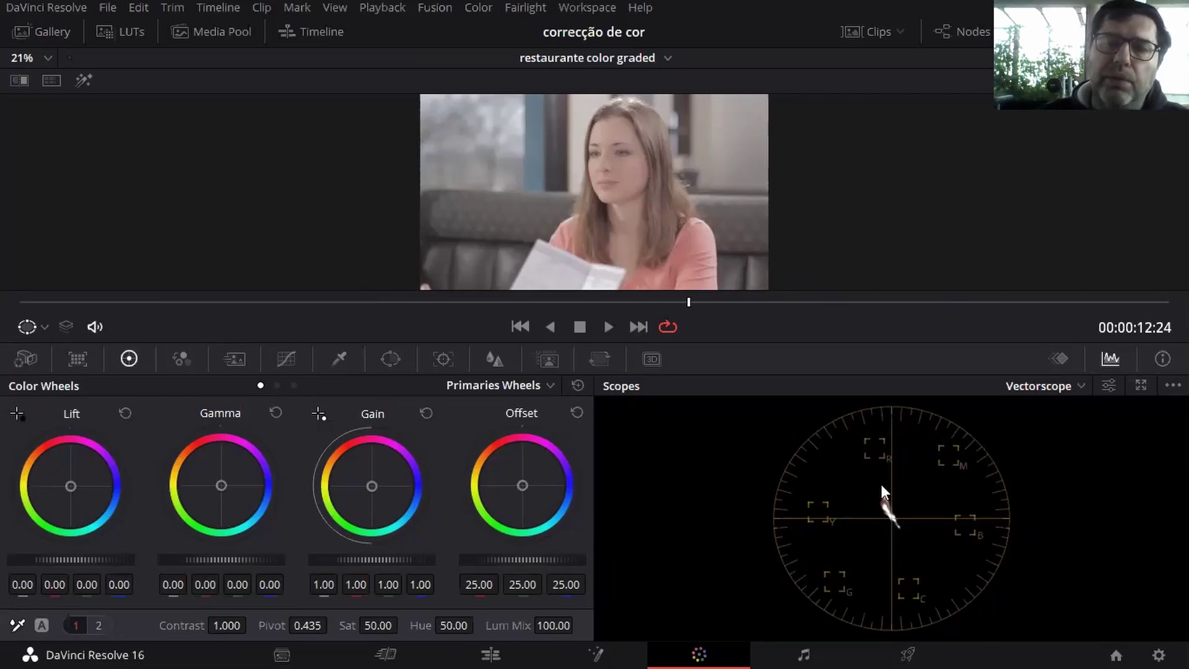
left_click(1075, 385)
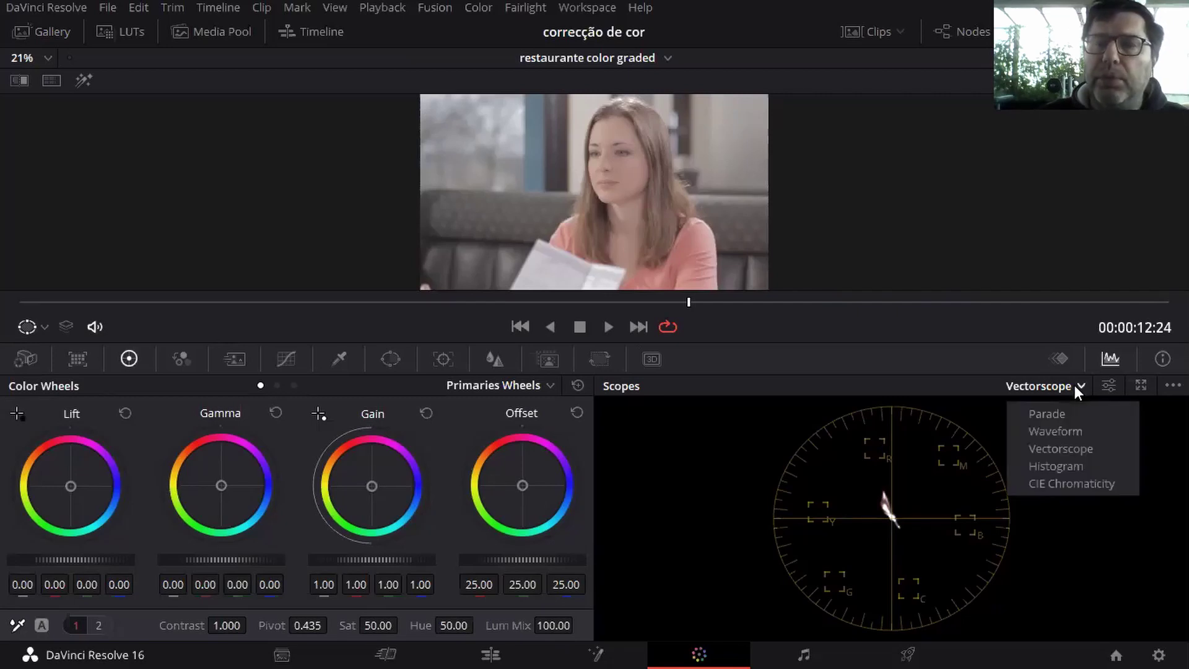
left_click(1058, 413)
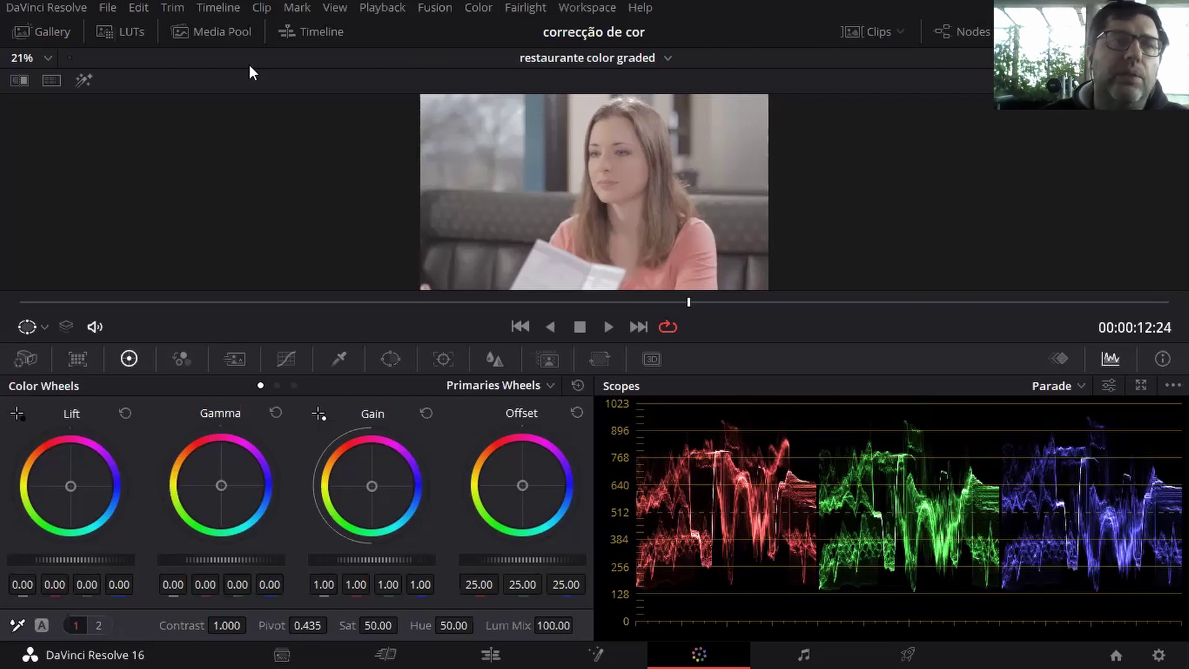
Step: Review the timeline format, video monitoring and render cache options in the project's Master Settings, and close them without changes
left_click(108, 8)
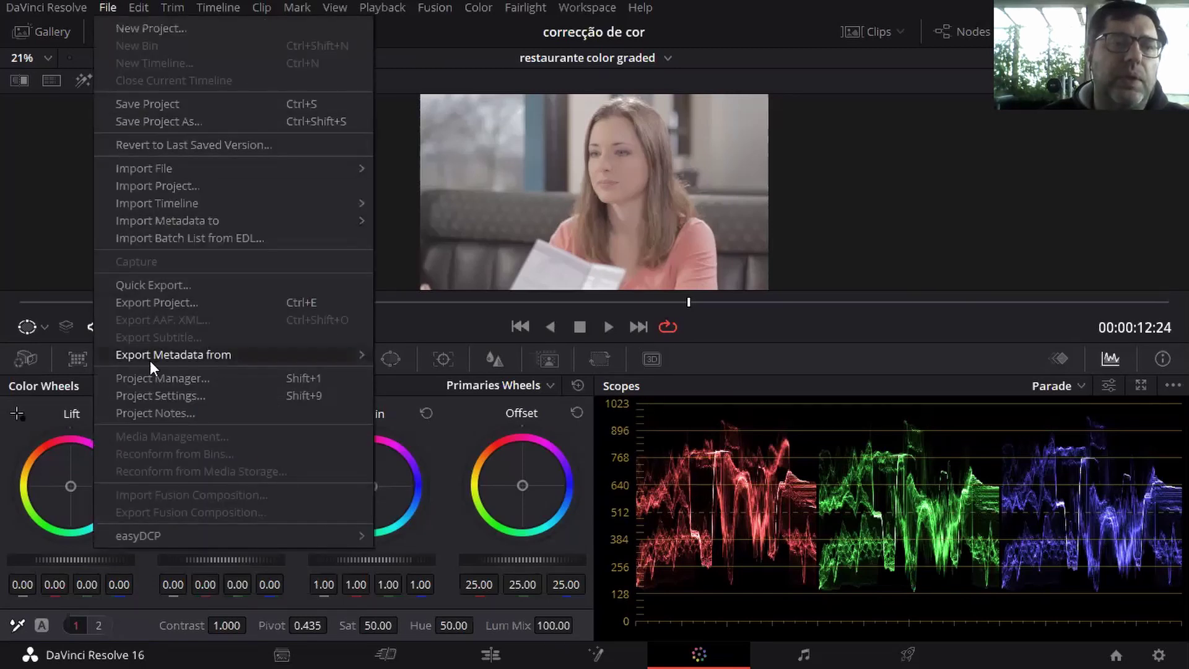
left_click(158, 395)
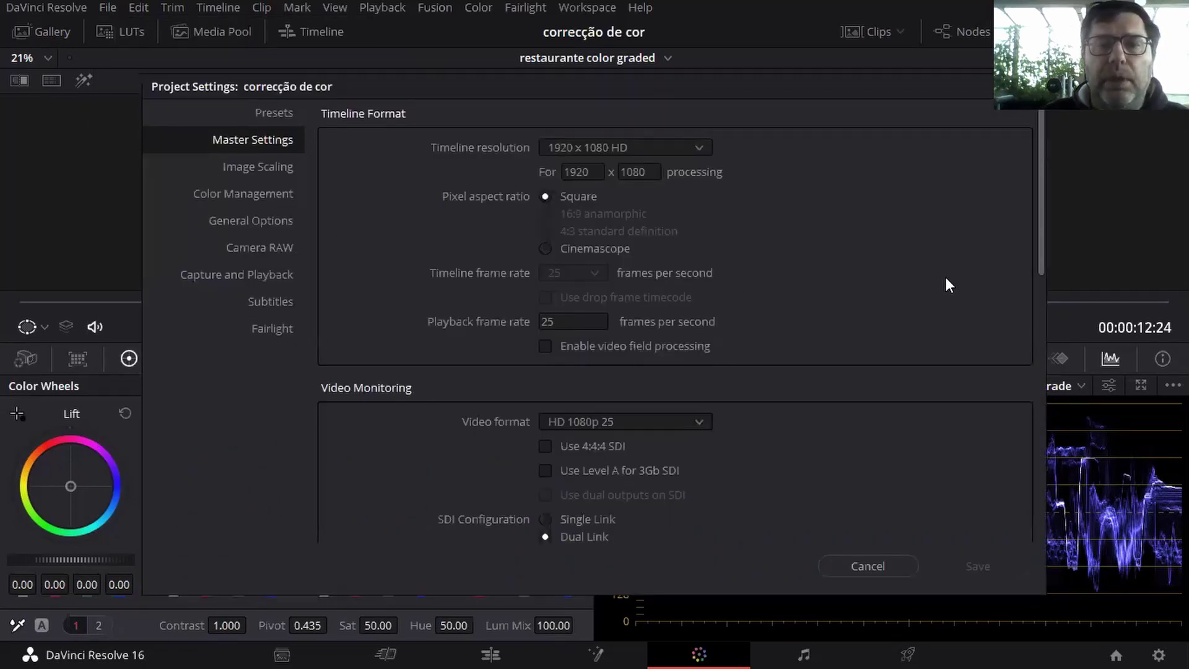
left_click_drag(1039, 233, 1049, 388)
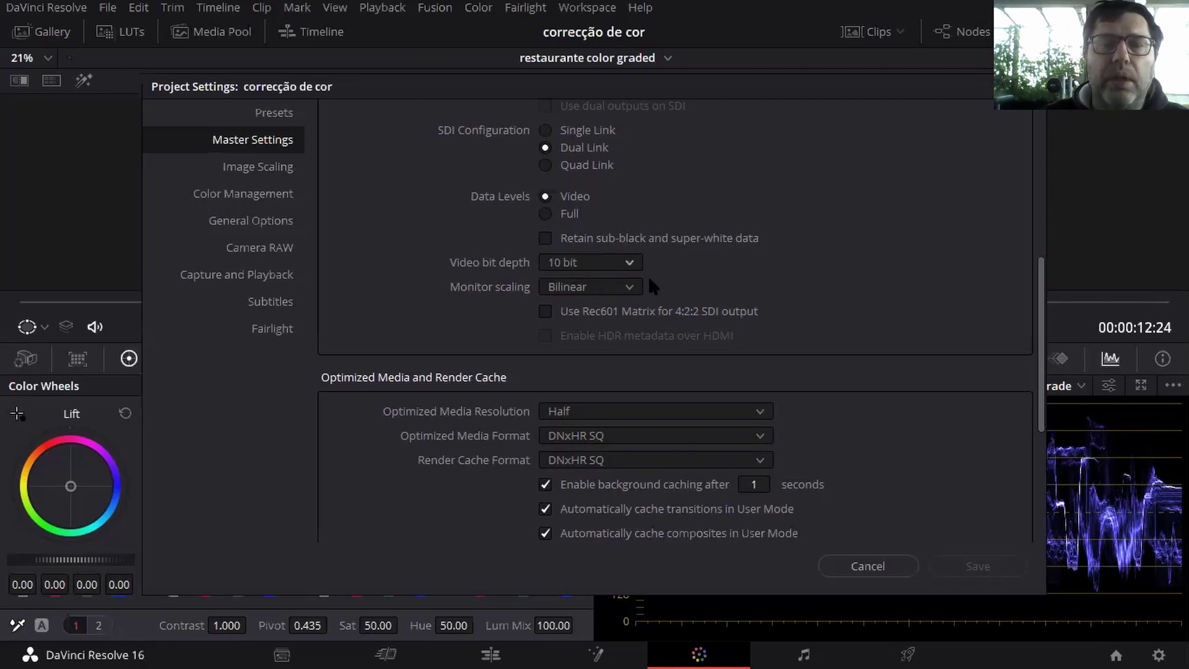
left_click(882, 563)
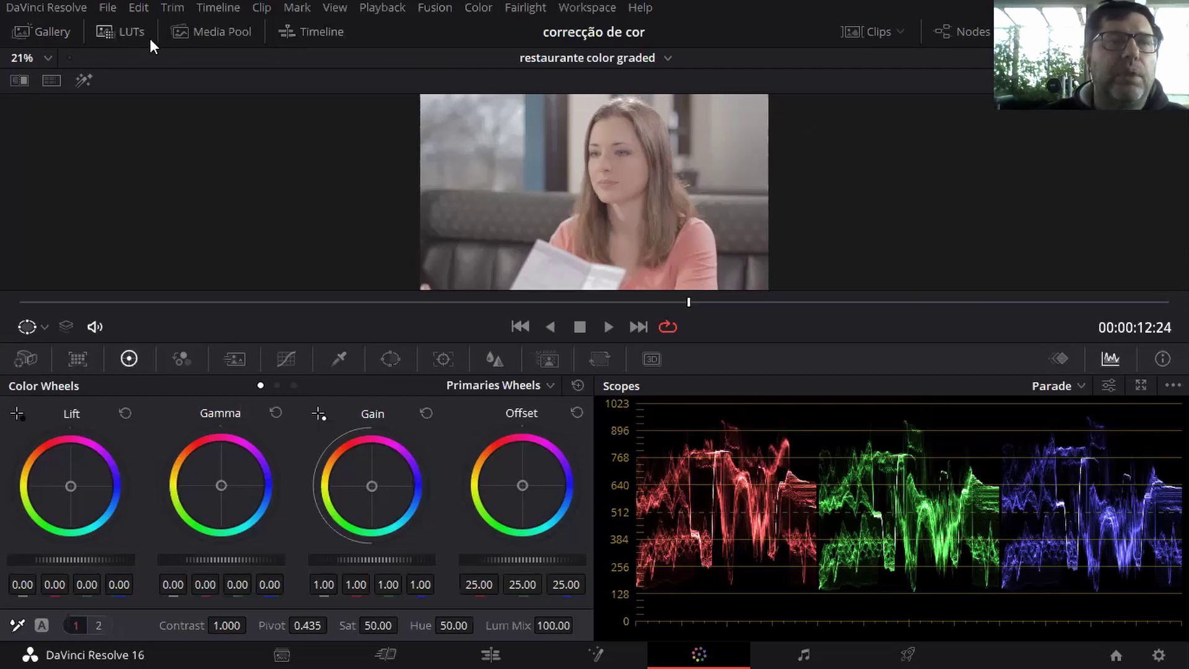
Step: Check the stills gallery, and use the mini timeline to scrub back to the first clip at 00:00:01:19, hiding both views again
left_click(51, 31)
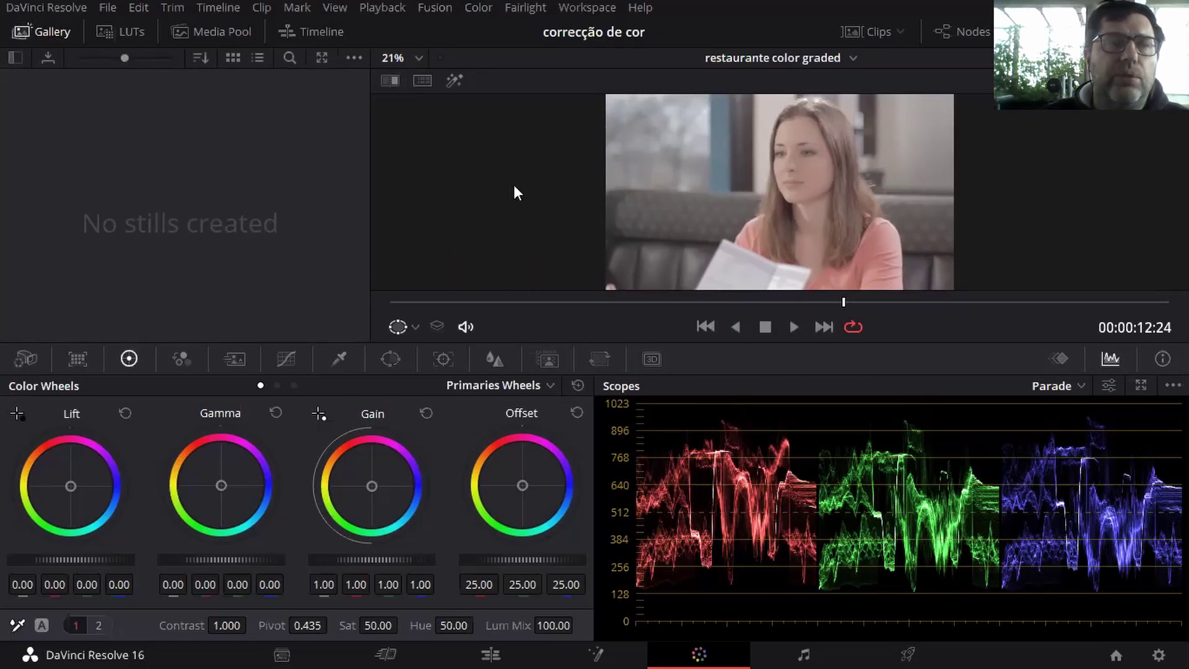
left_click(39, 34)
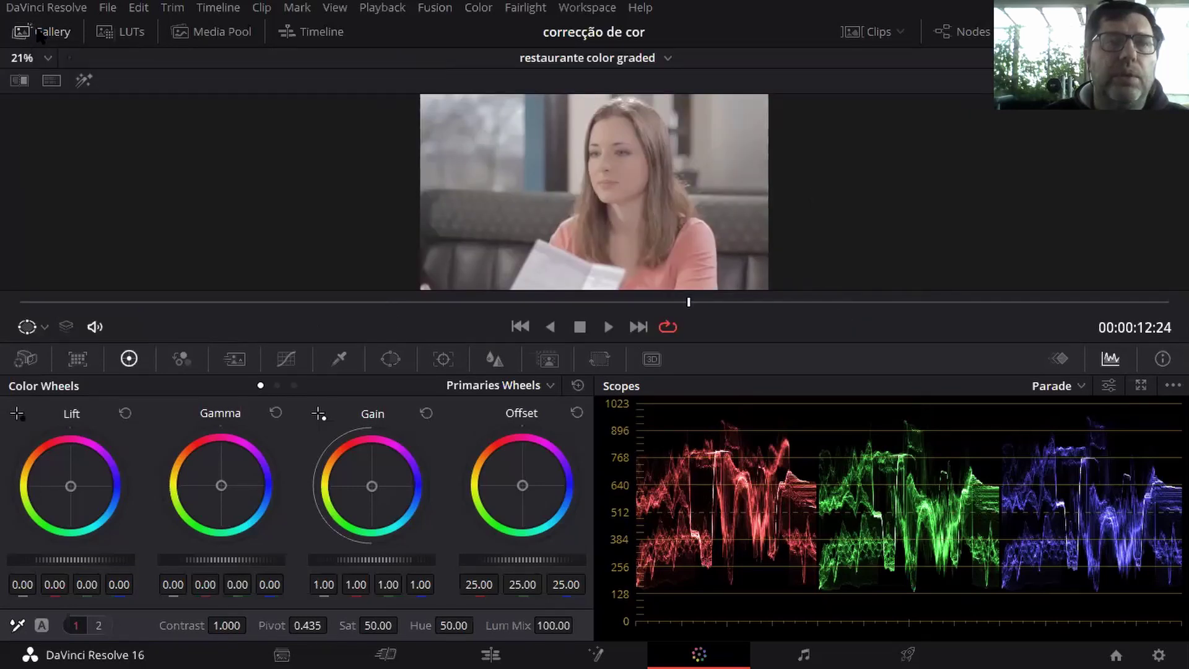
left_click(313, 29)
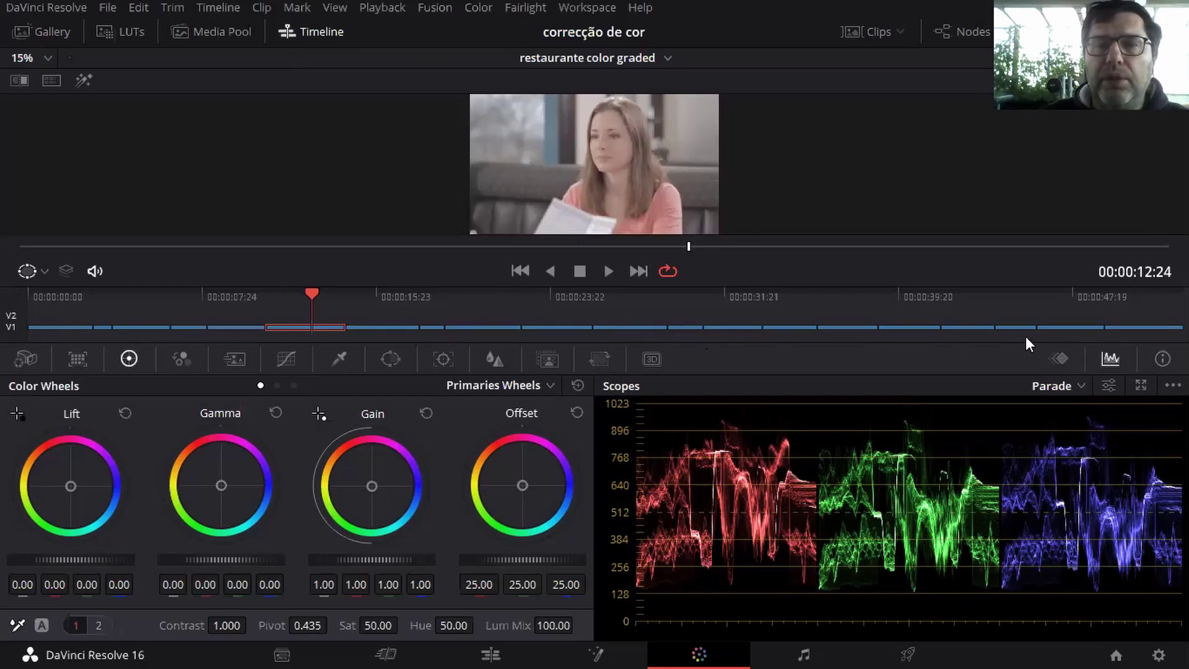
left_click_drag(232, 295, 66, 296)
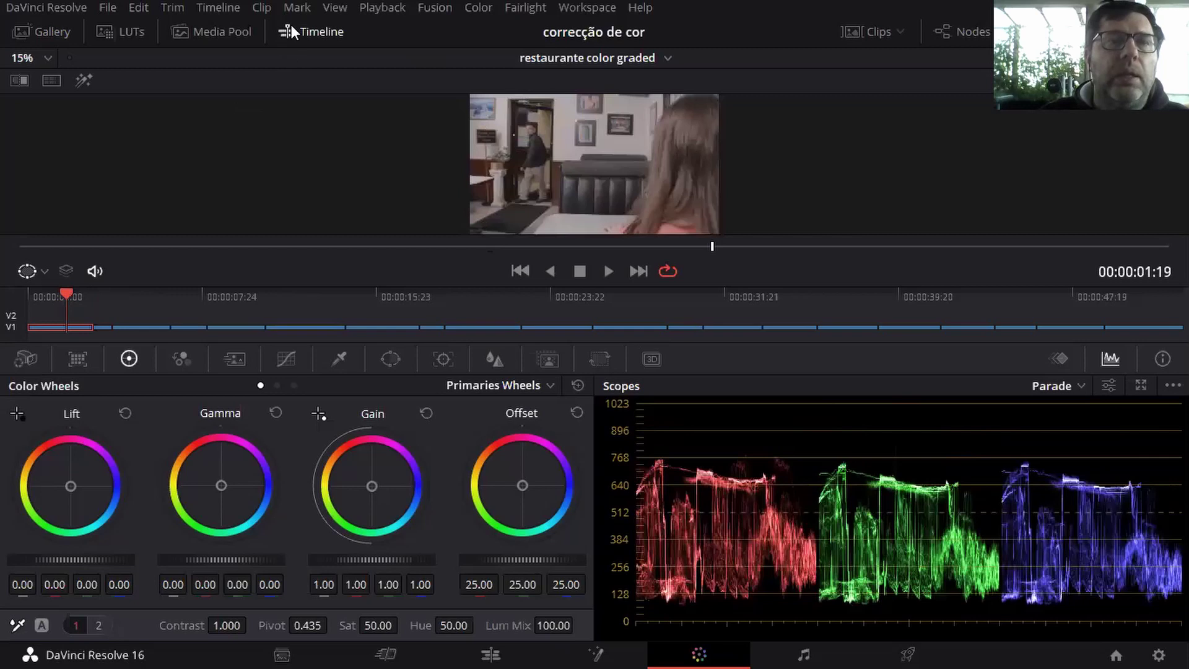
left_click(302, 31)
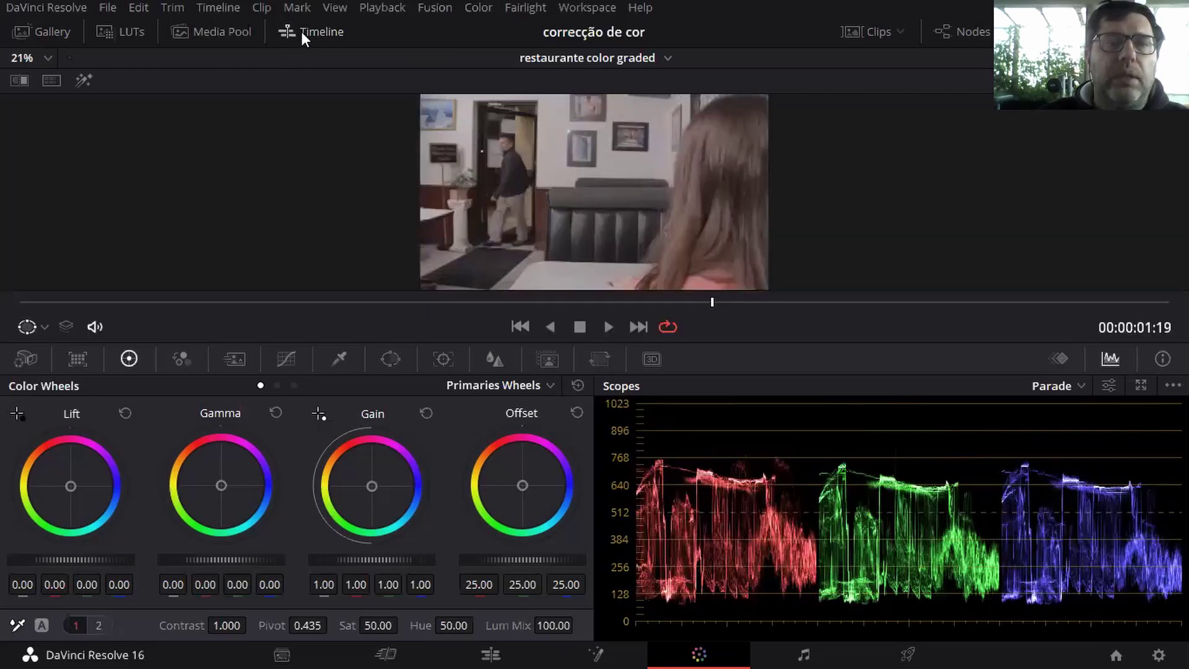
Step: Show the clip thumbnails and step through clips 02 to 07 to examine each shot and its parade
left_click(866, 32)
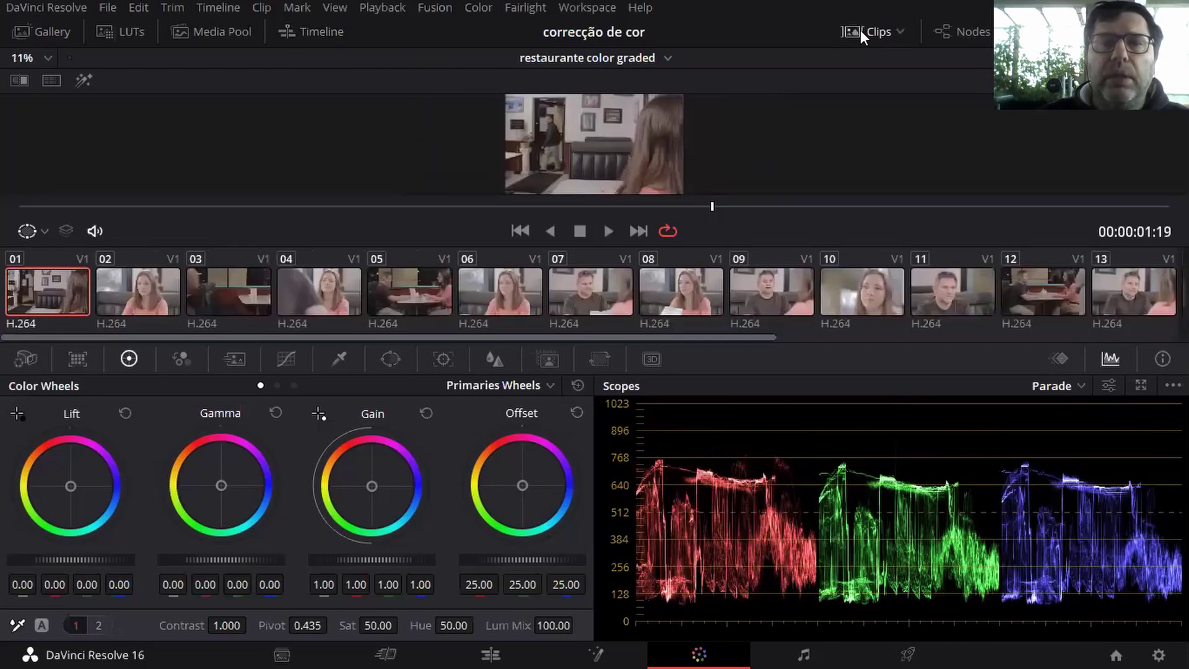
left_click(136, 296)
left_click(247, 298)
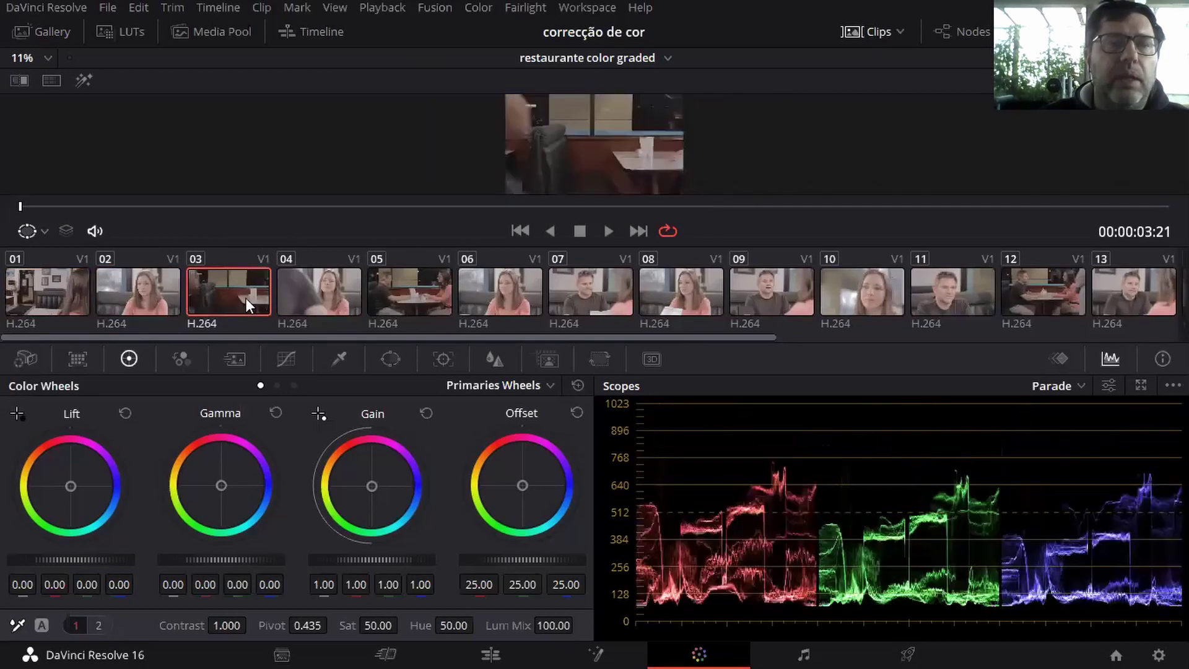
left_click(310, 296)
left_click(411, 302)
left_click(534, 299)
left_click(613, 300)
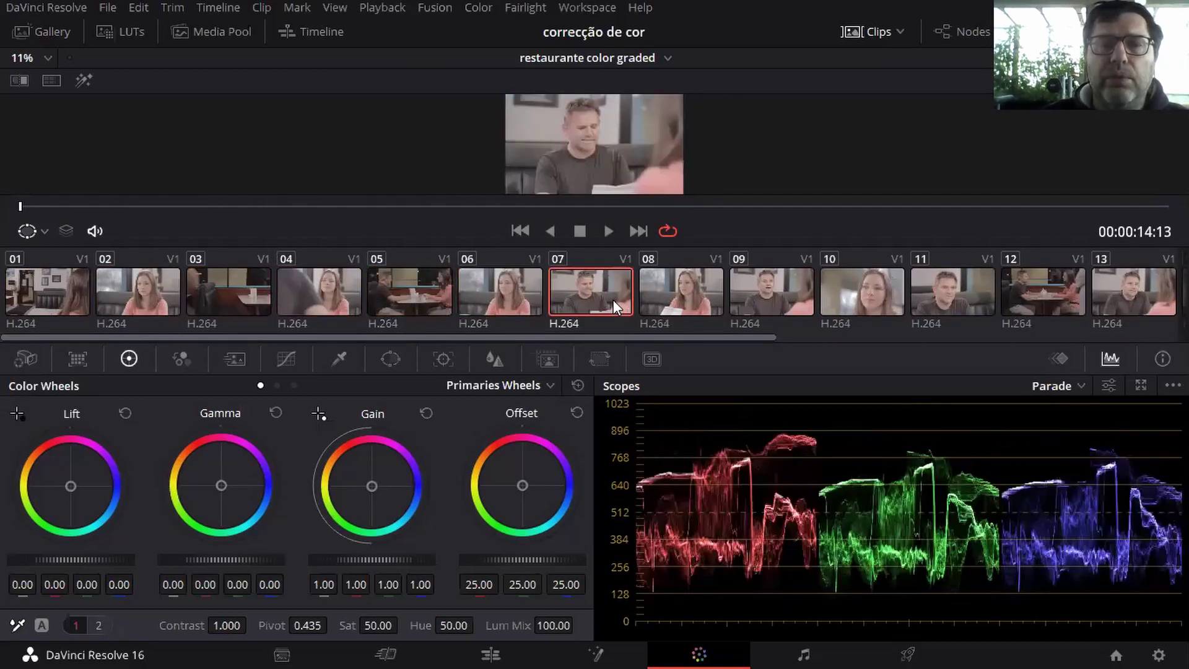
Step: Hide the clip thumbnails, show the node graph beside the viewer and widen its area
left_click(873, 35)
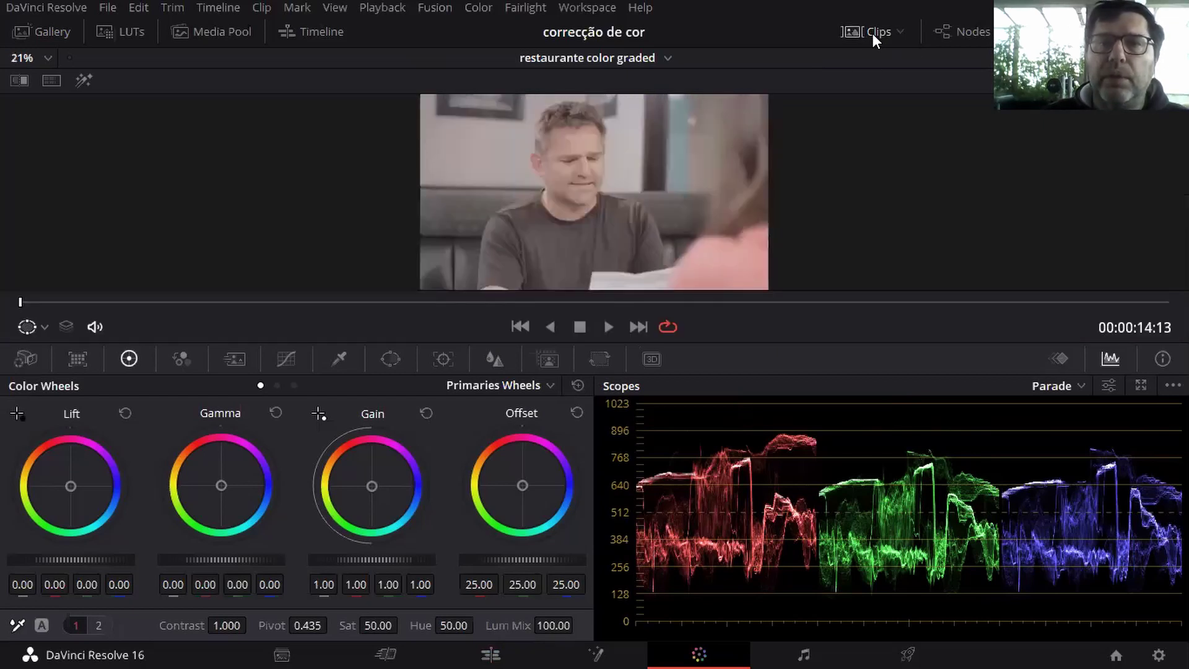
left_click(957, 35)
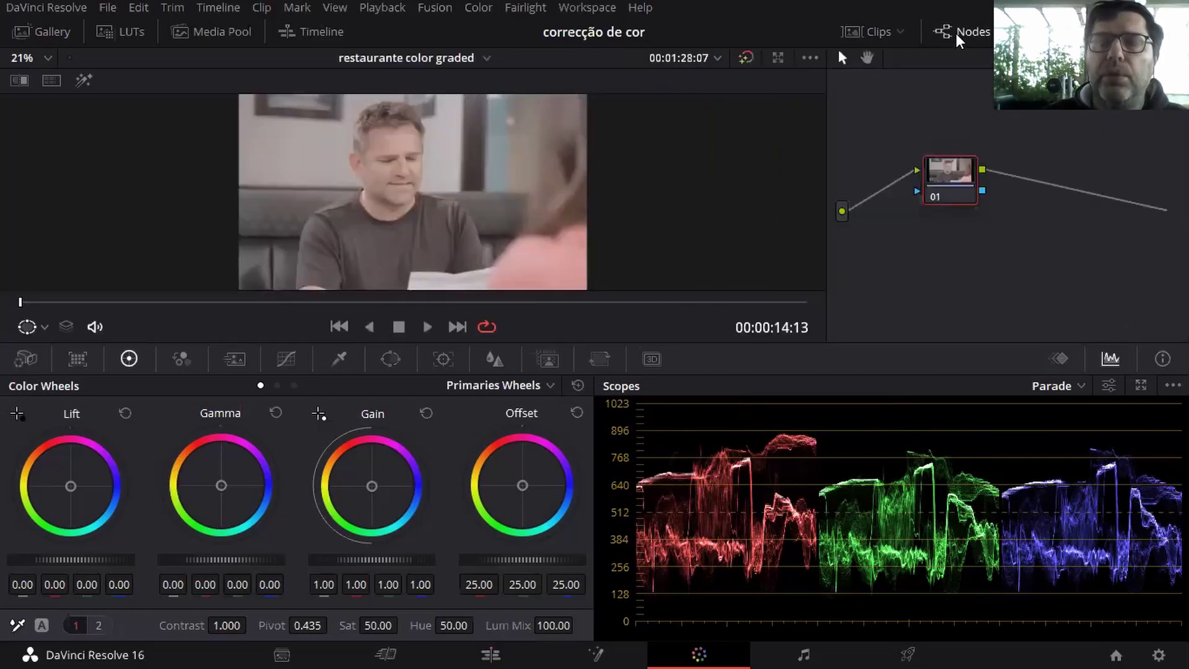
left_click_drag(824, 242, 695, 241)
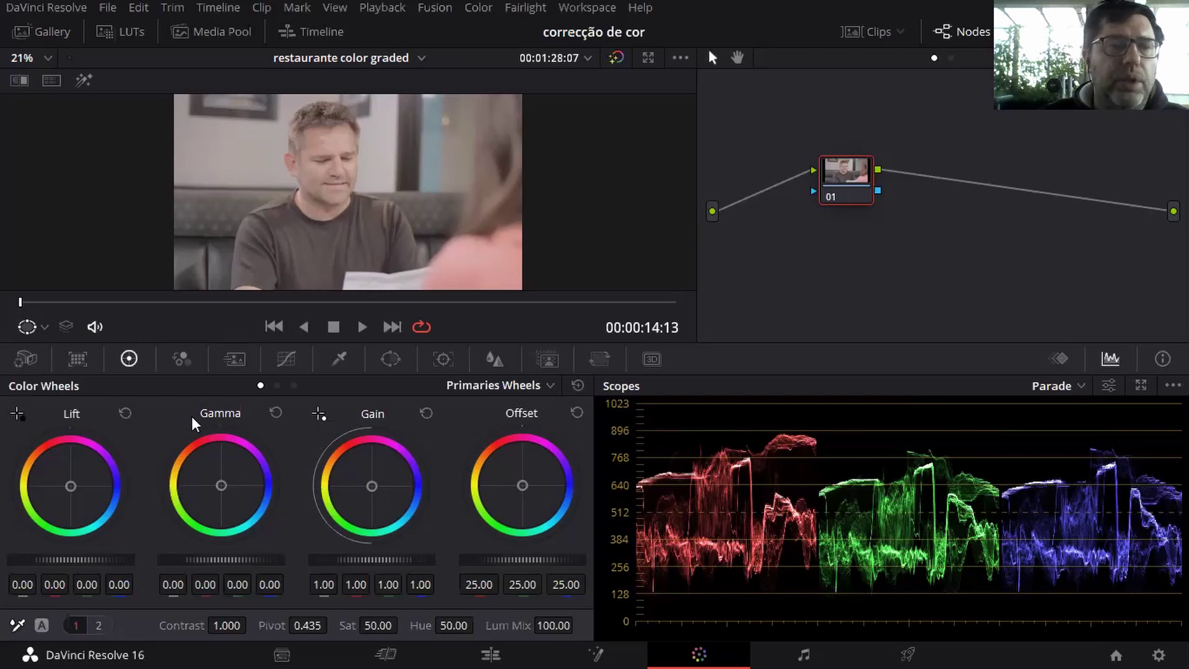
Step: Look through the Camera Raw, Color Match, RGB Mixer and Curves palettes, and return to the Color Wheels
left_click(26, 358)
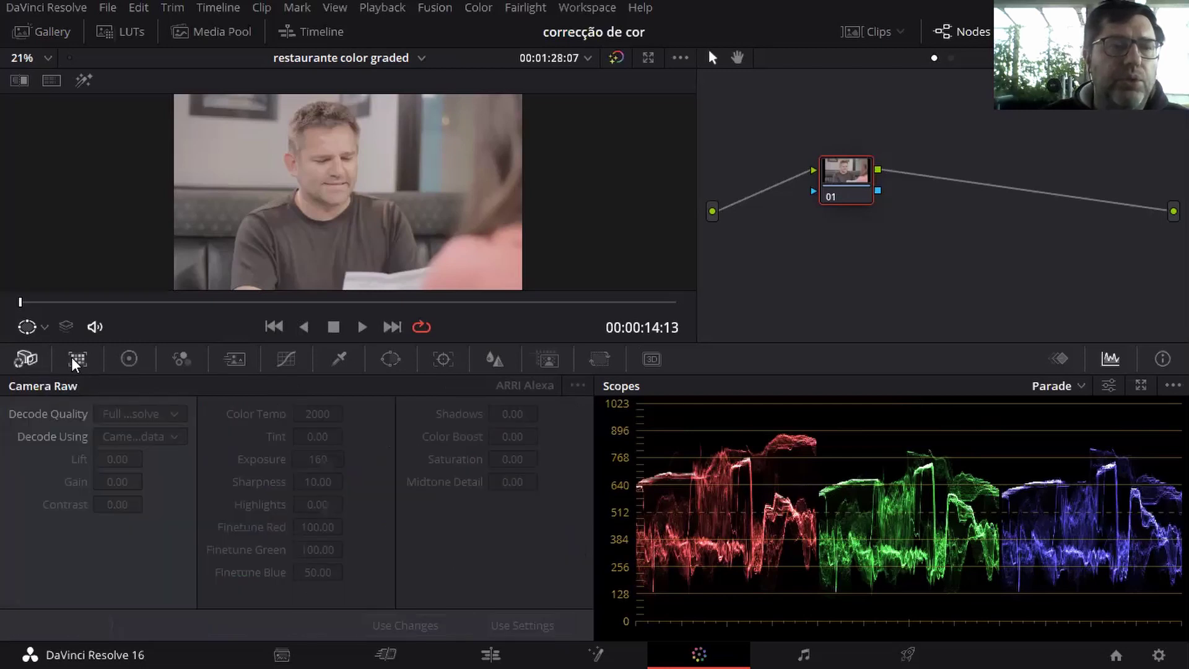
left_click(77, 359)
left_click(129, 358)
left_click(181, 359)
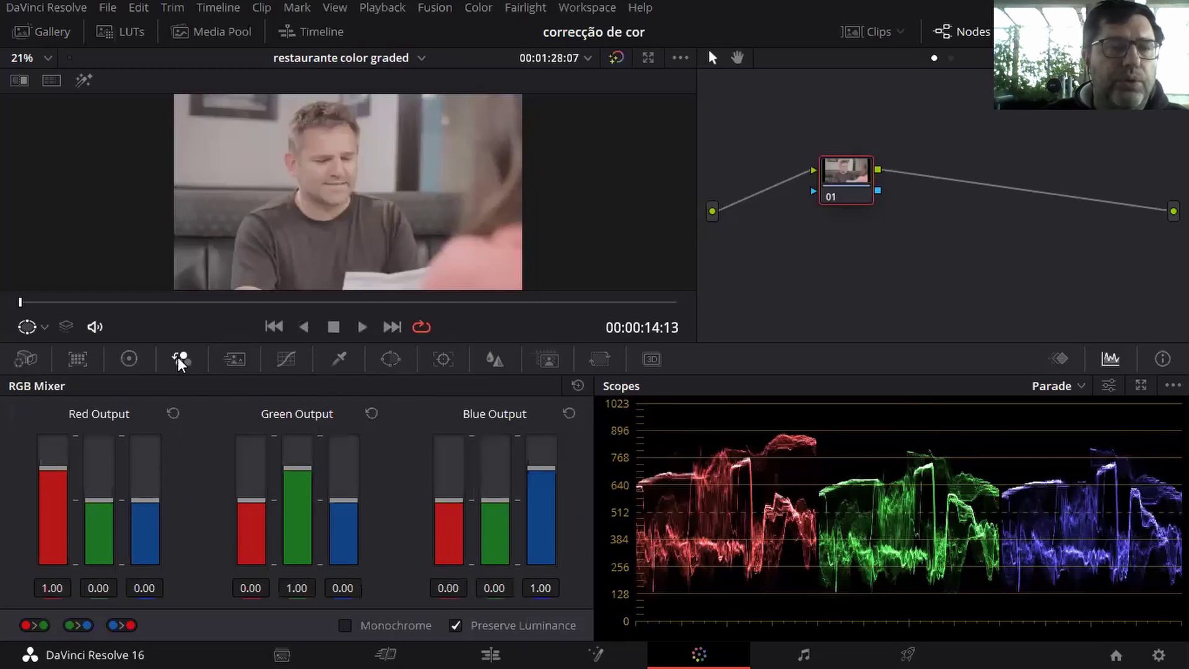
left_click(127, 359)
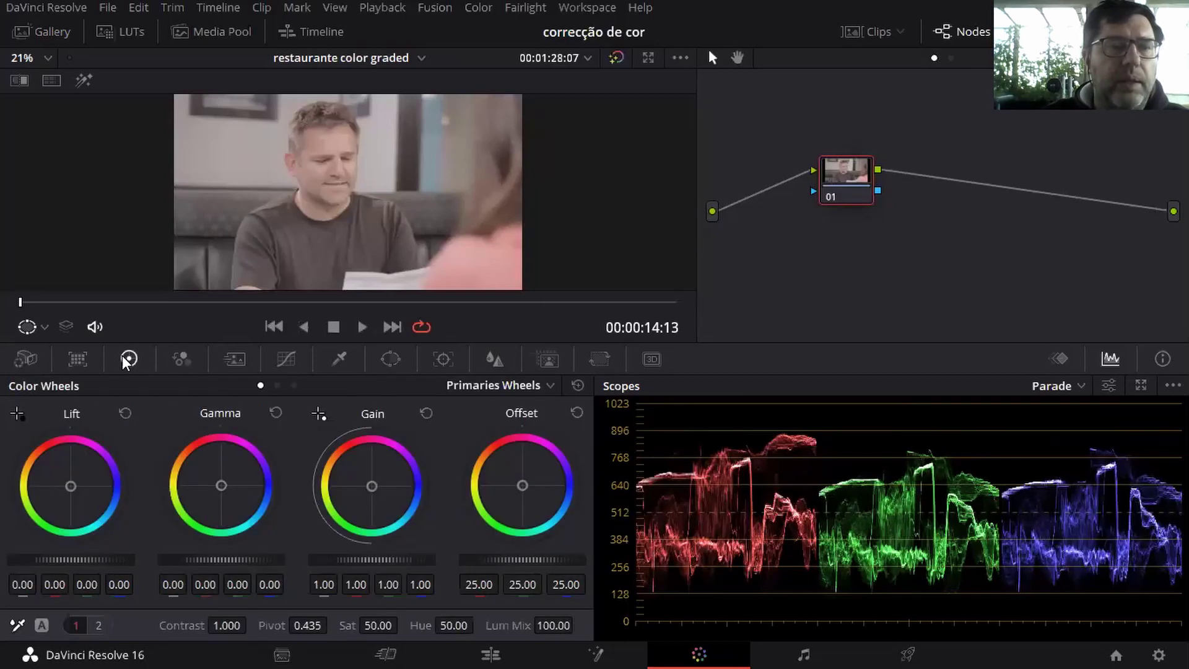
left_click(286, 360)
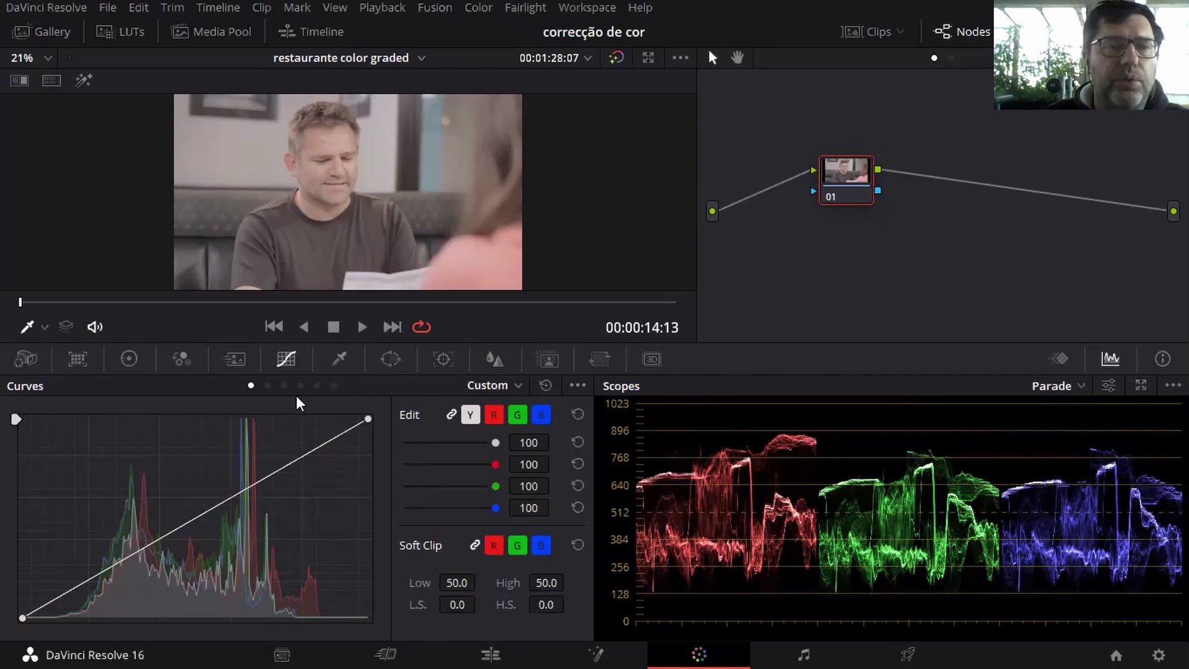
left_click(130, 359)
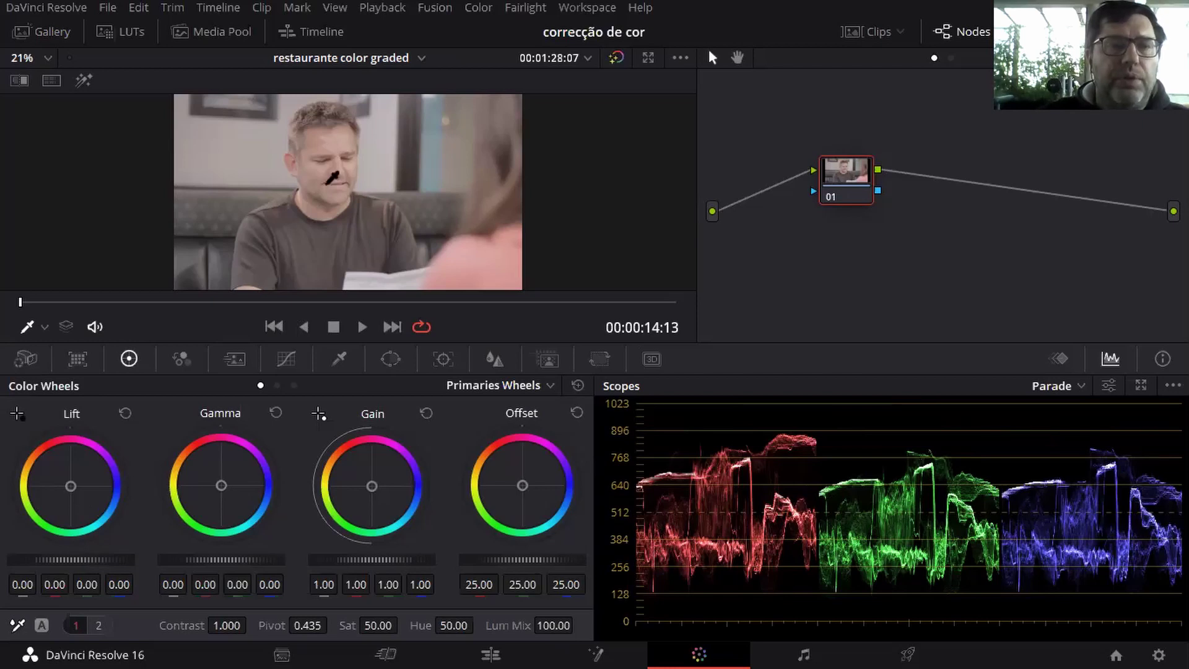
Step: Lower the shot's master Lift to -0.07 and raise its master Gain to 1.06, checking against the parade
mouse_move(72, 560)
left_mouse_down()
mouse_move(9, 560)
mouse_move(124, 560)
mouse_move(68, 560)
left_mouse_up()
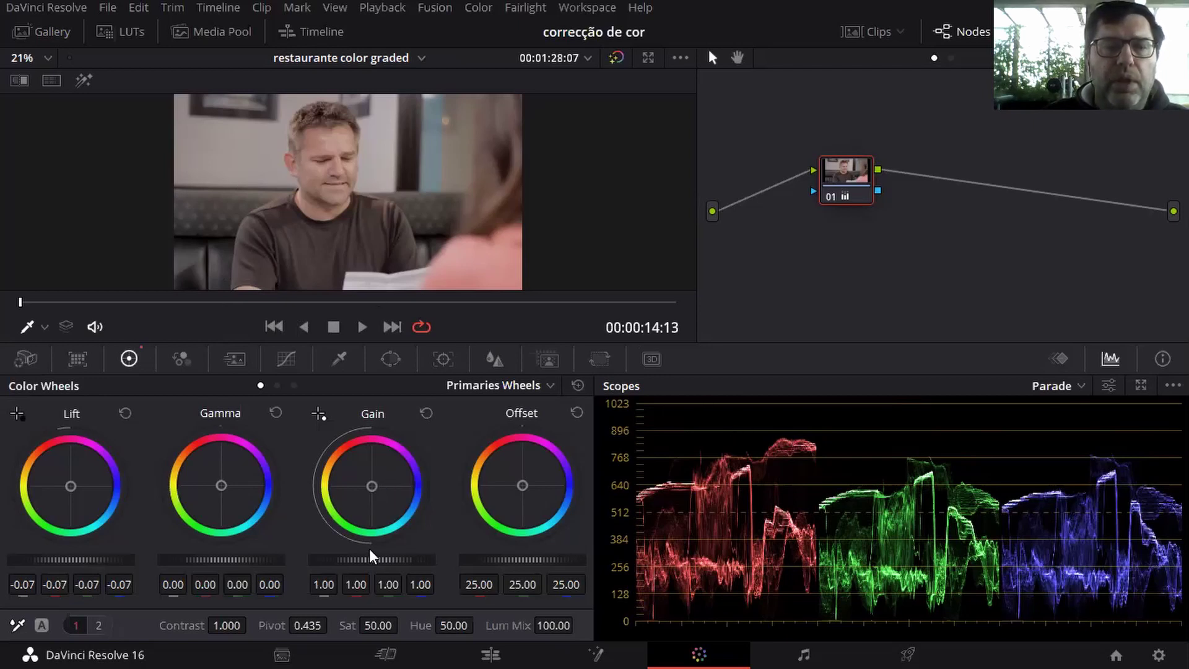
left_click_drag(365, 559, 396, 588)
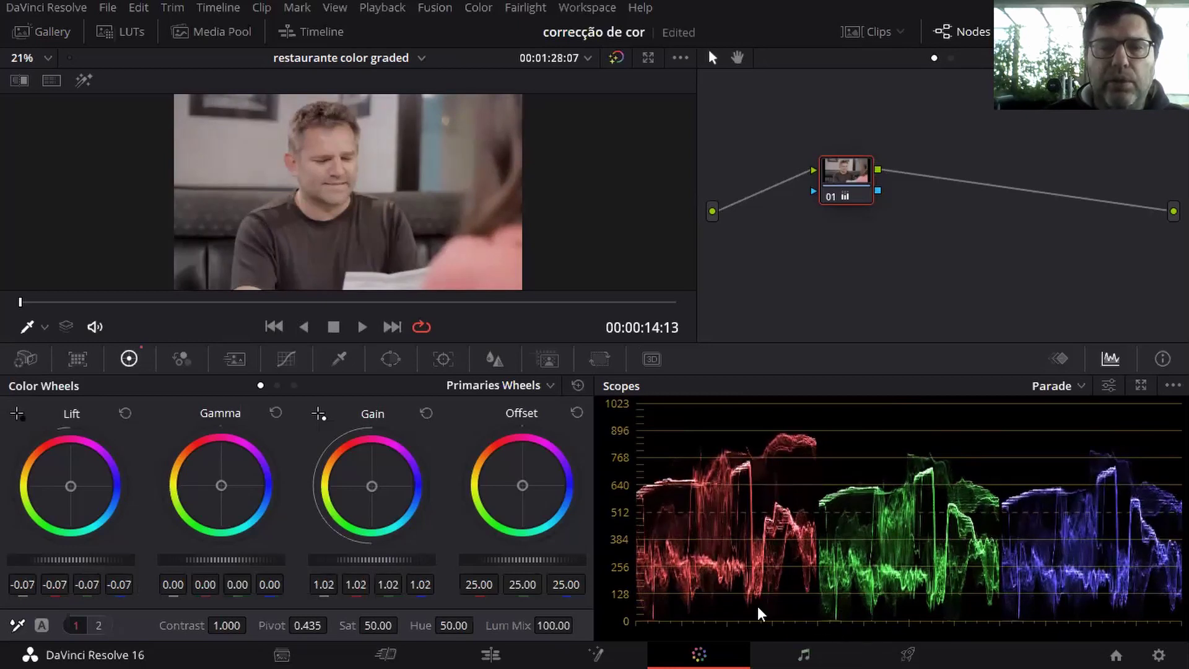
left_click_drag(371, 559, 413, 560)
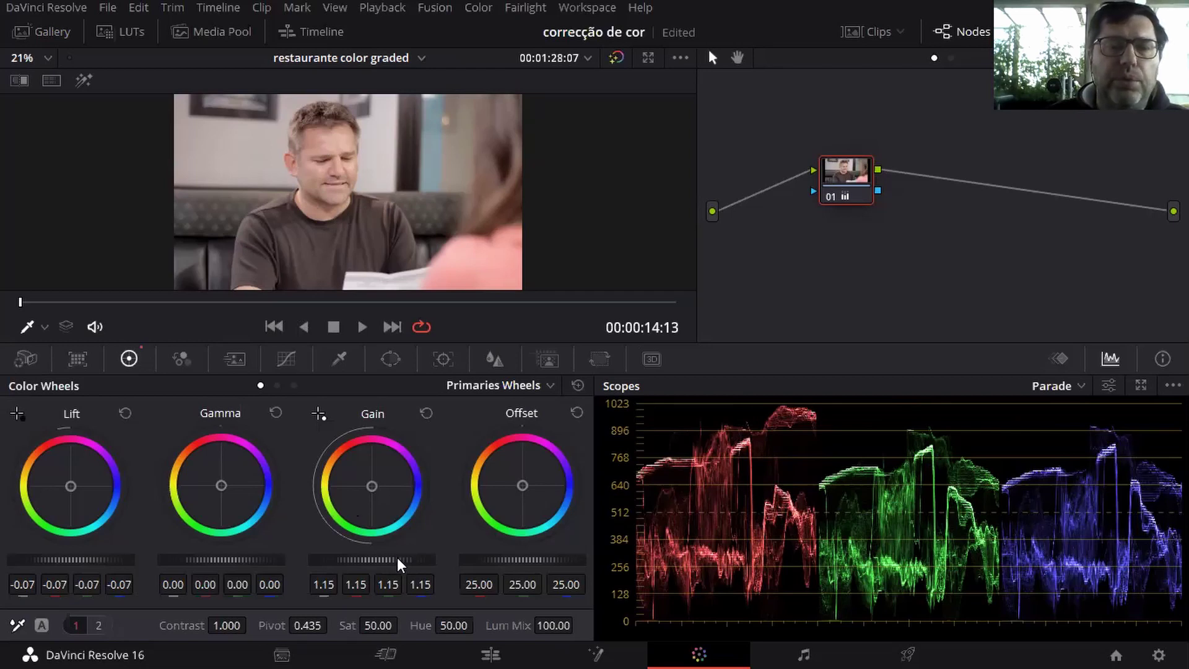
left_click_drag(396, 557, 370, 557)
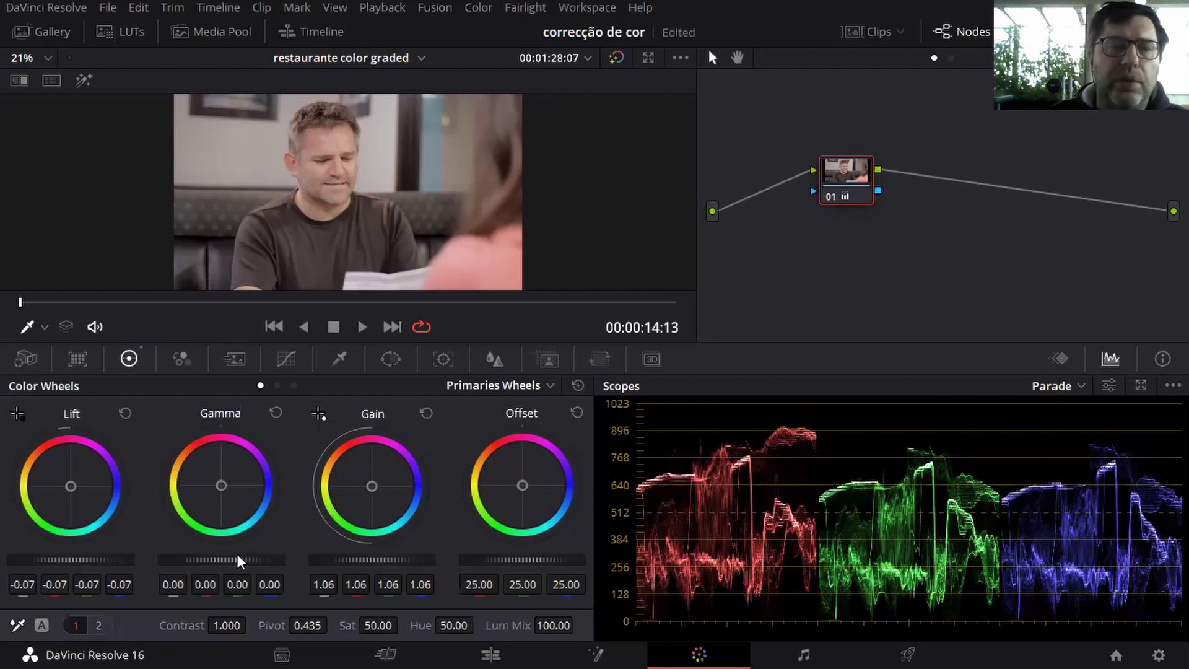
Step: Try the shot's master Gamma brighter at 0.17 and darker at -0.09
left_click_drag(221, 559, 245, 565)
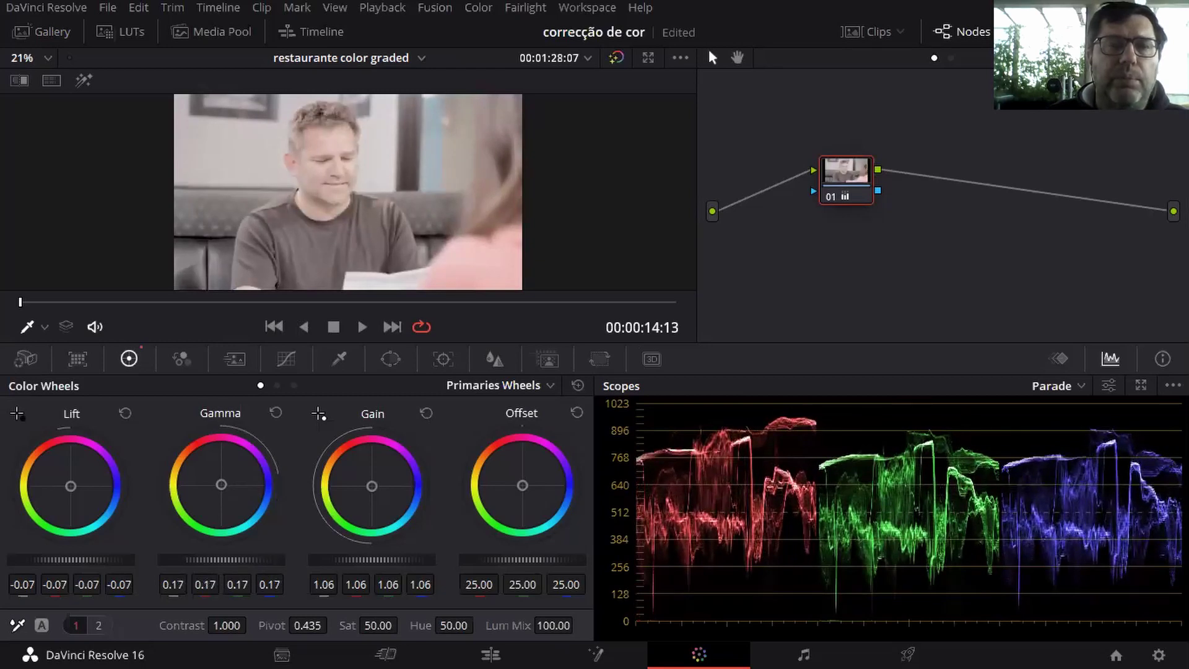
left_click_drag(245, 564, 233, 604)
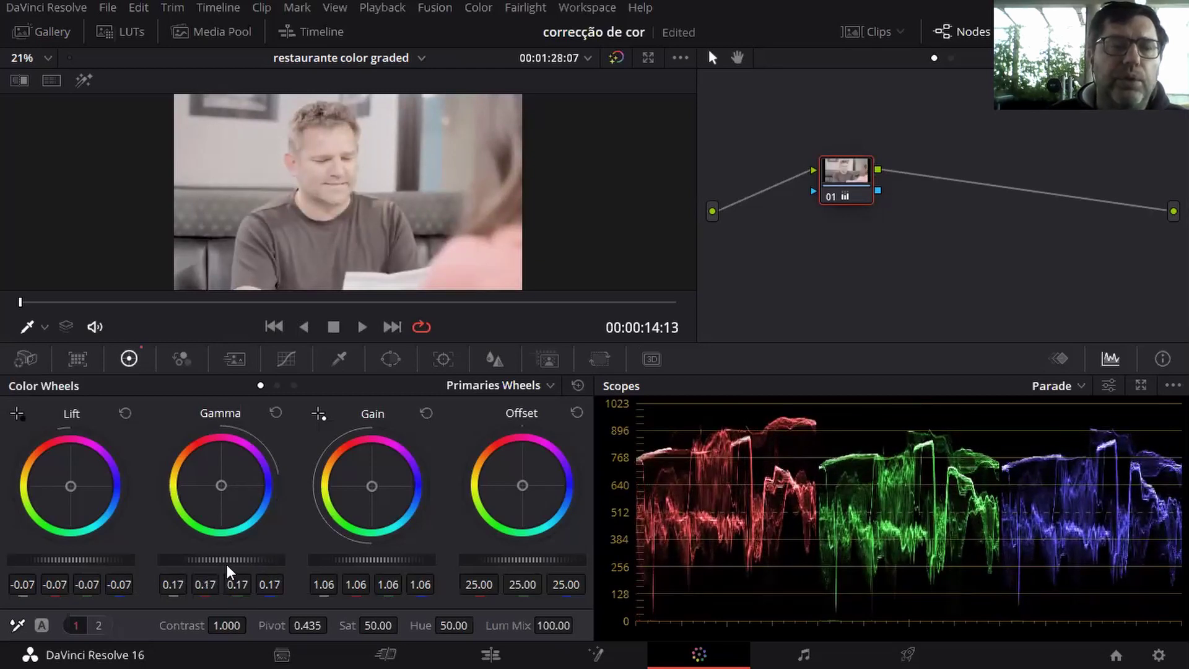
left_click_drag(236, 557, 171, 562)
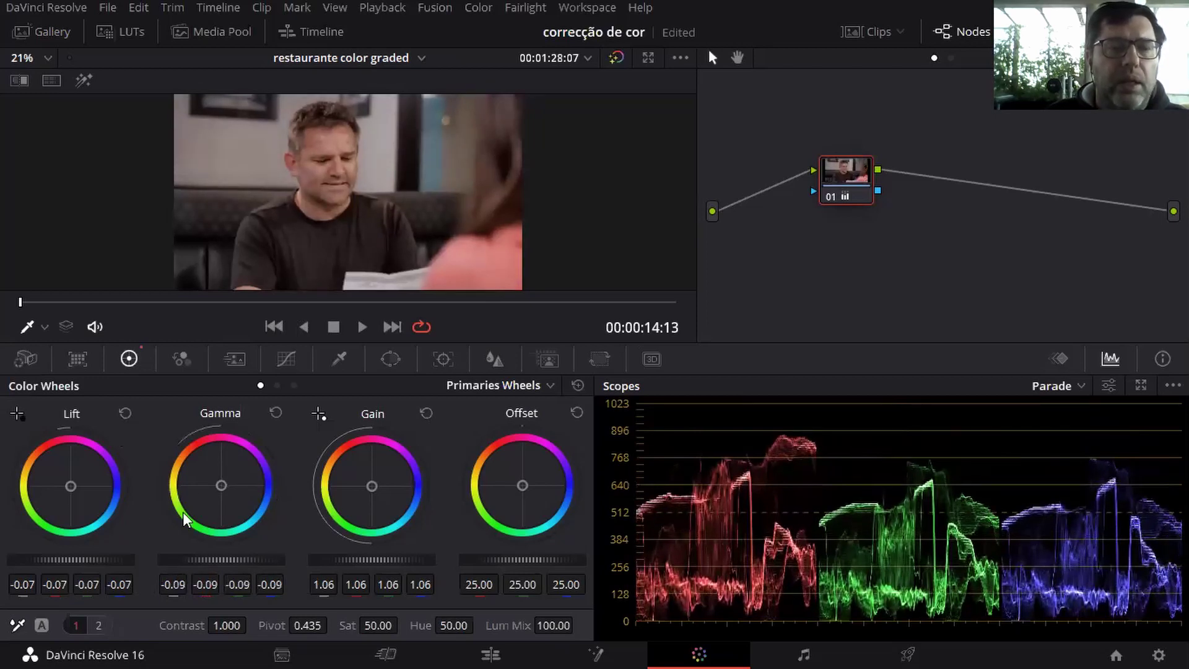
Step: Reset the Gamma, Lift and Gain wheels to their defaults
left_click(275, 412)
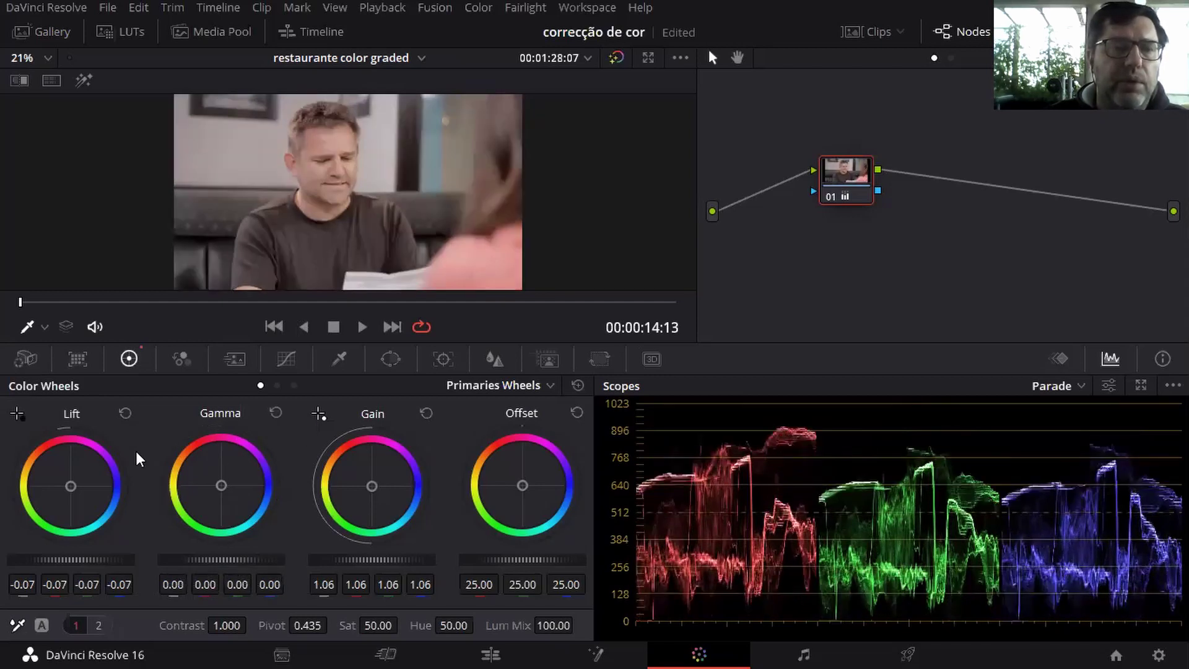
left_click(125, 413)
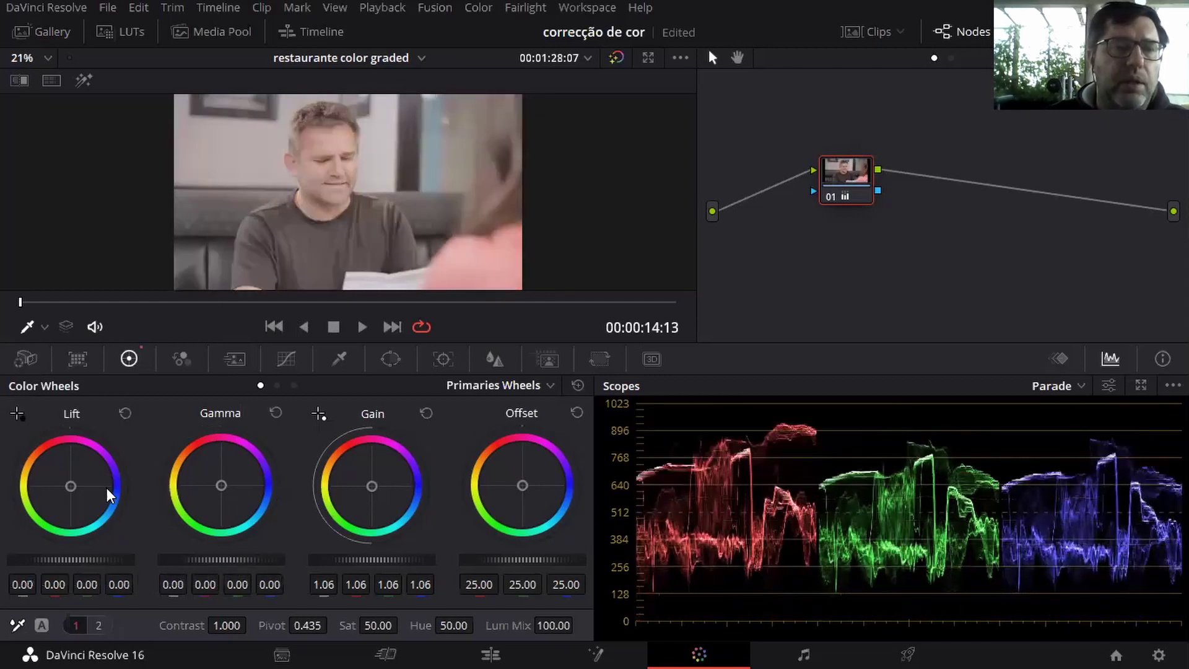
left_click(426, 413)
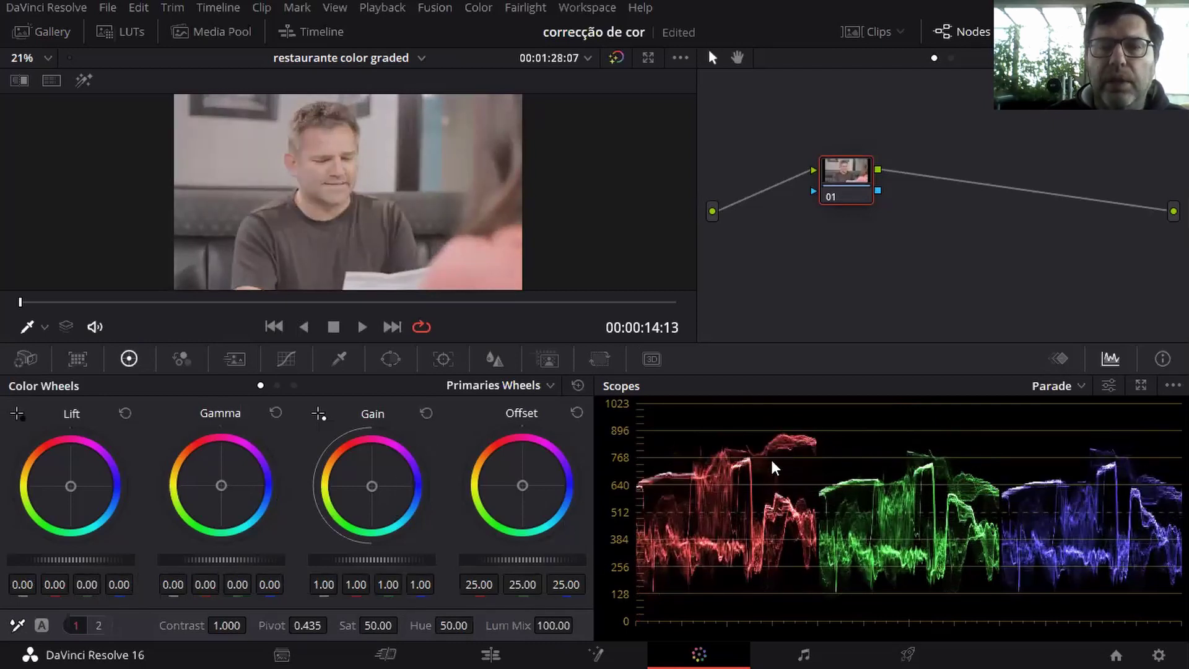
Step: Try the Offset at 24.40 and reset it, and look at the second set of primary adjustments
mouse_move(523, 560)
left_mouse_down()
mouse_move(548, 560)
mouse_move(520, 560)
left_mouse_up()
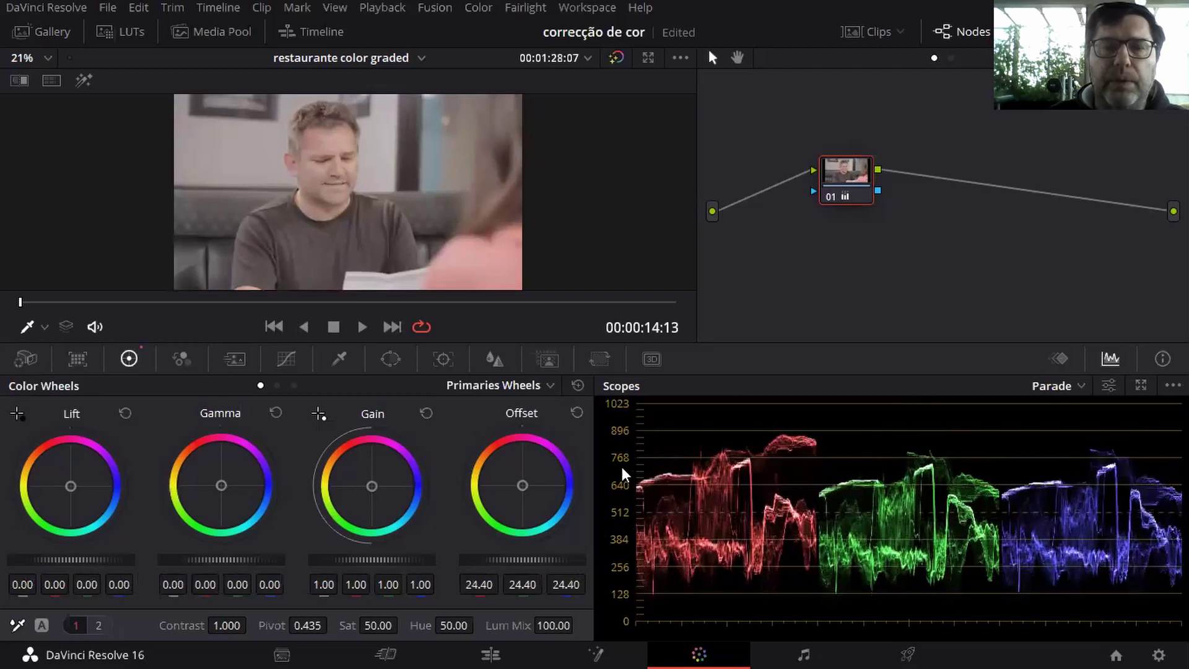
left_click(577, 413)
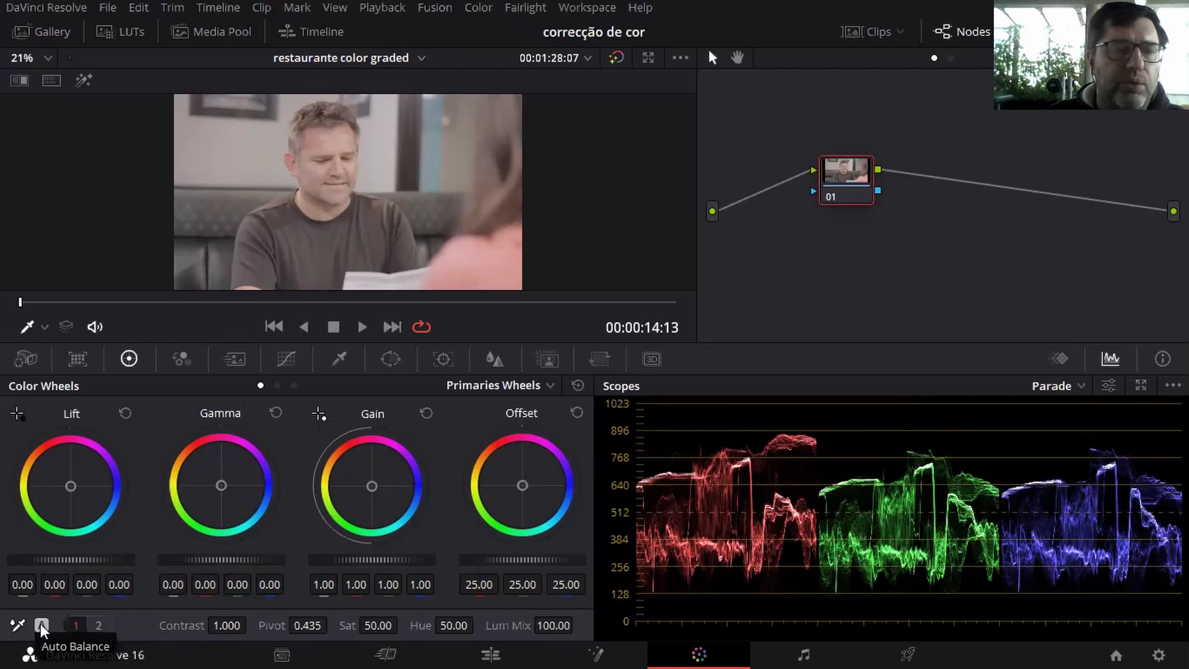
left_click(98, 625)
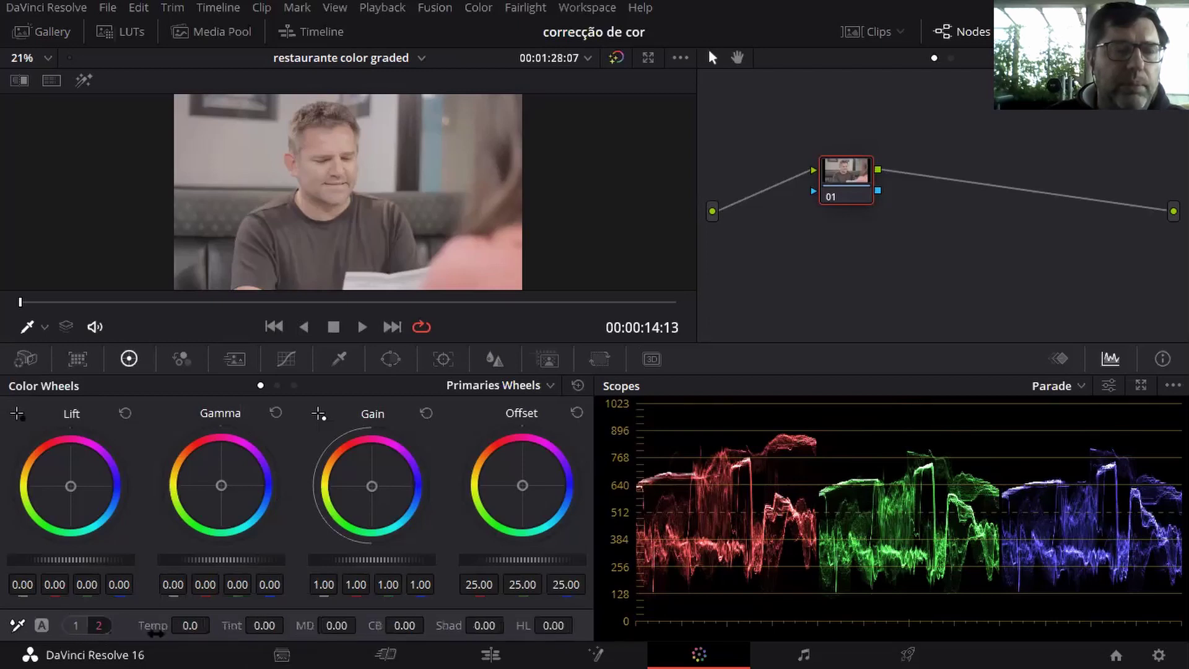
left_click(74, 625)
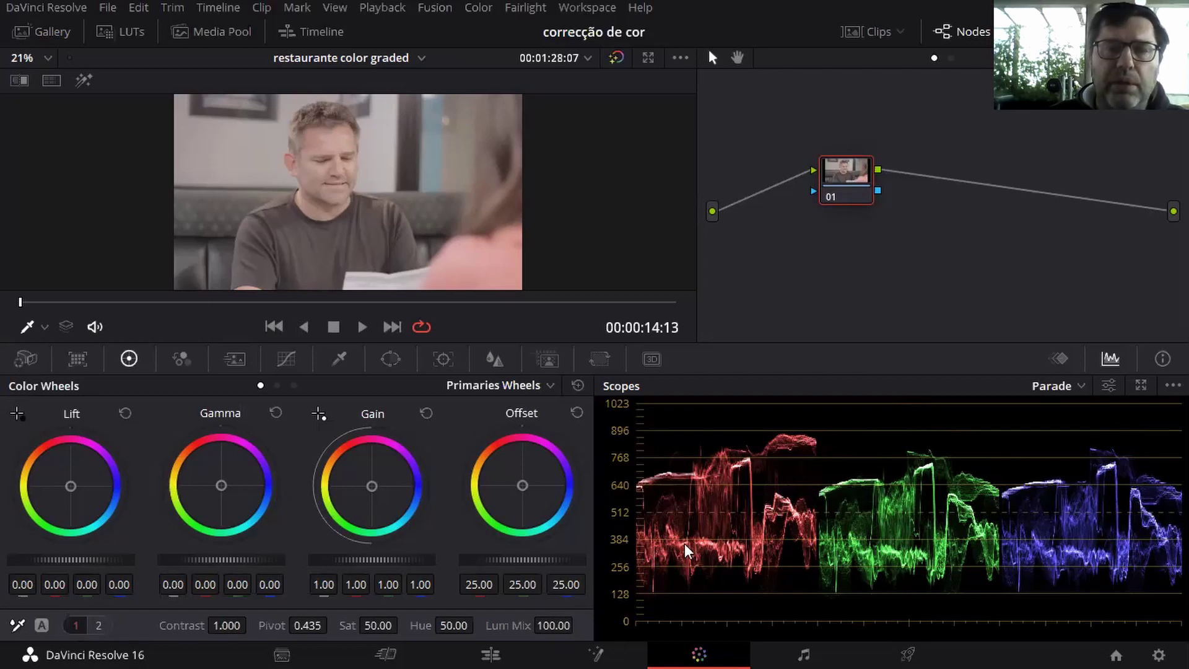
Step: Try the shot's Contrast at 1.274 and set it back to 1
left_click_drag(226, 626, 270, 624)
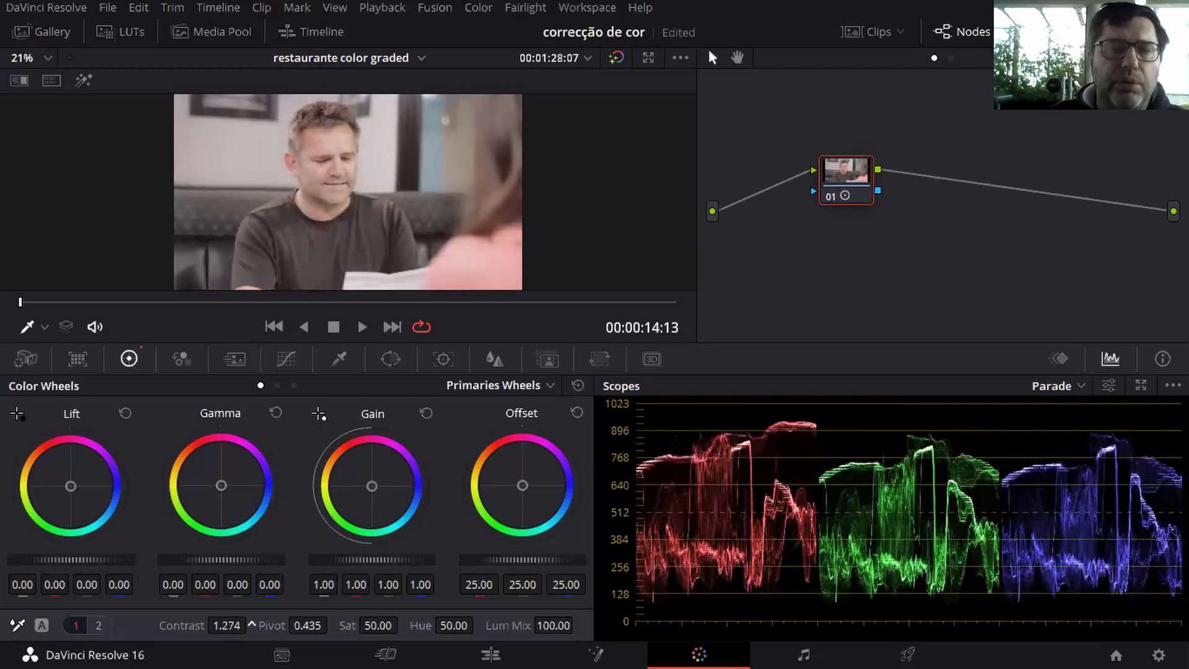
double_click(234, 625)
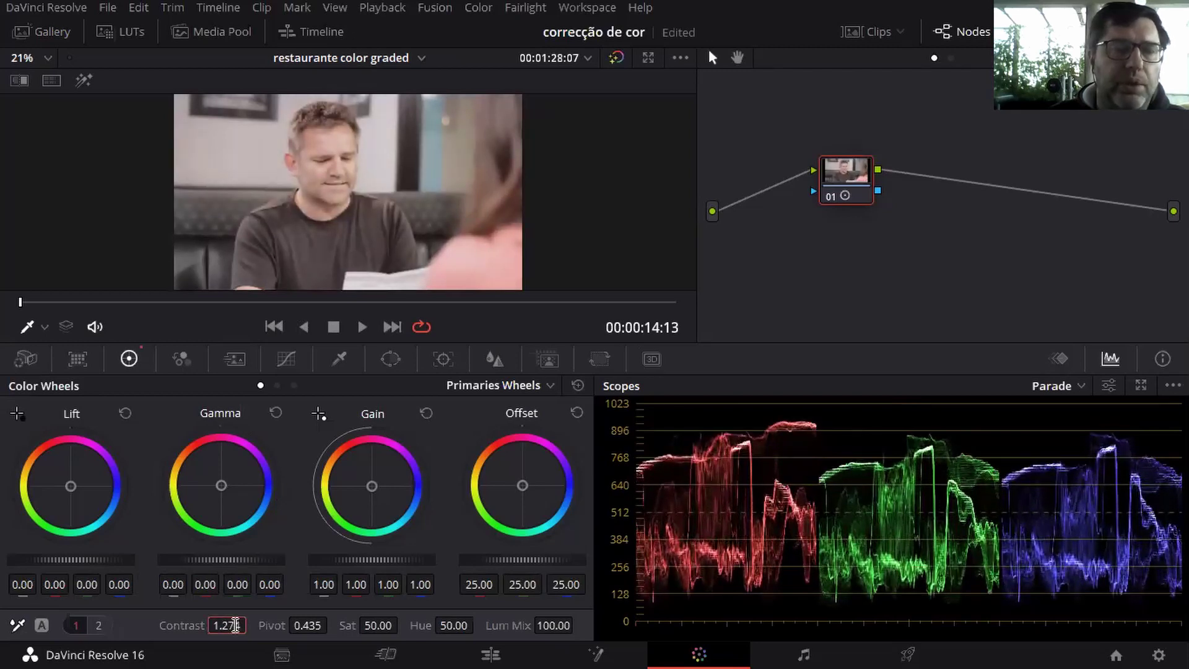
type("1")
key("Return")
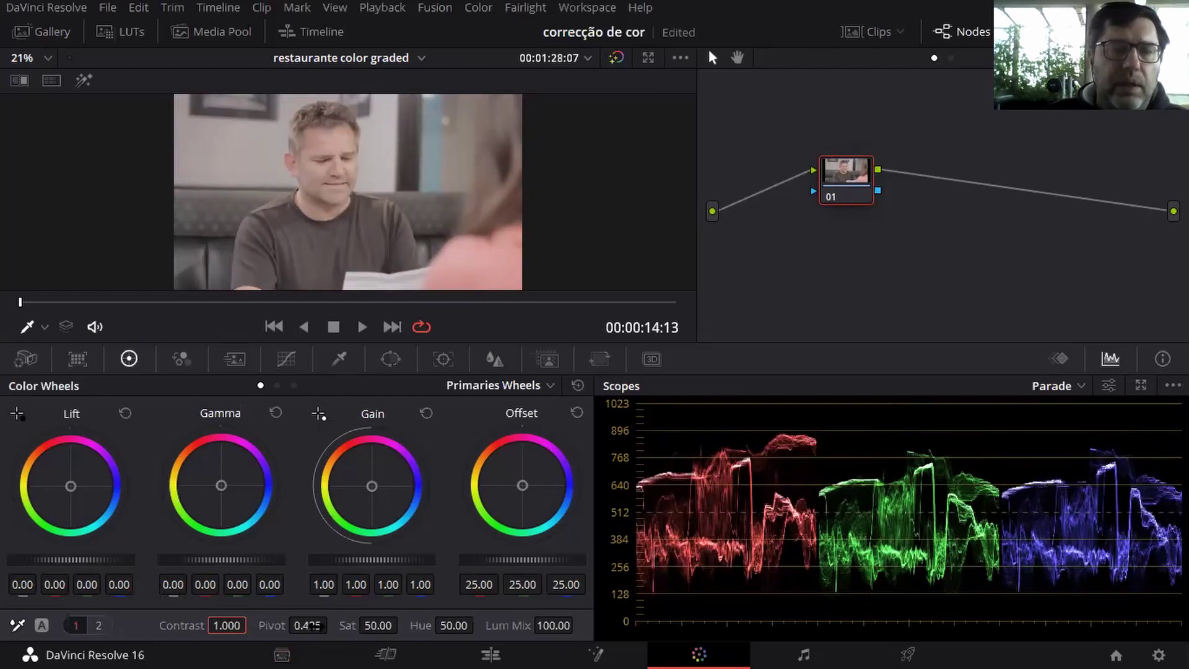
Step: Set the contrast Pivot to 0.500
double_click(309, 625)
type("0.500")
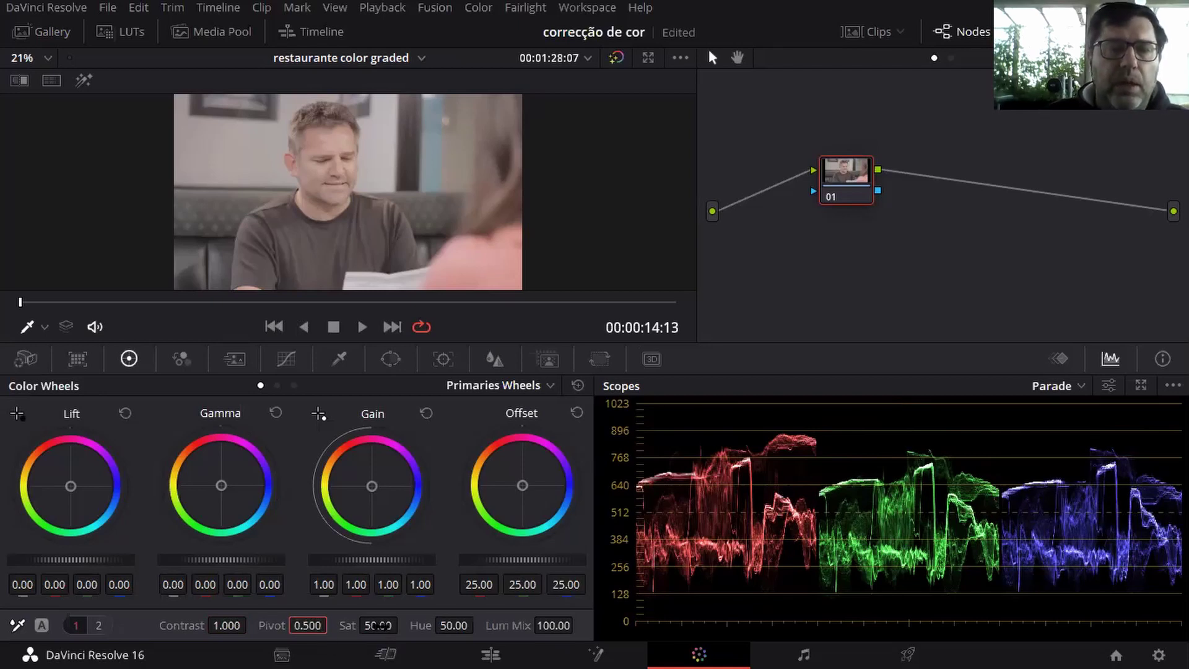
left_click(377, 624)
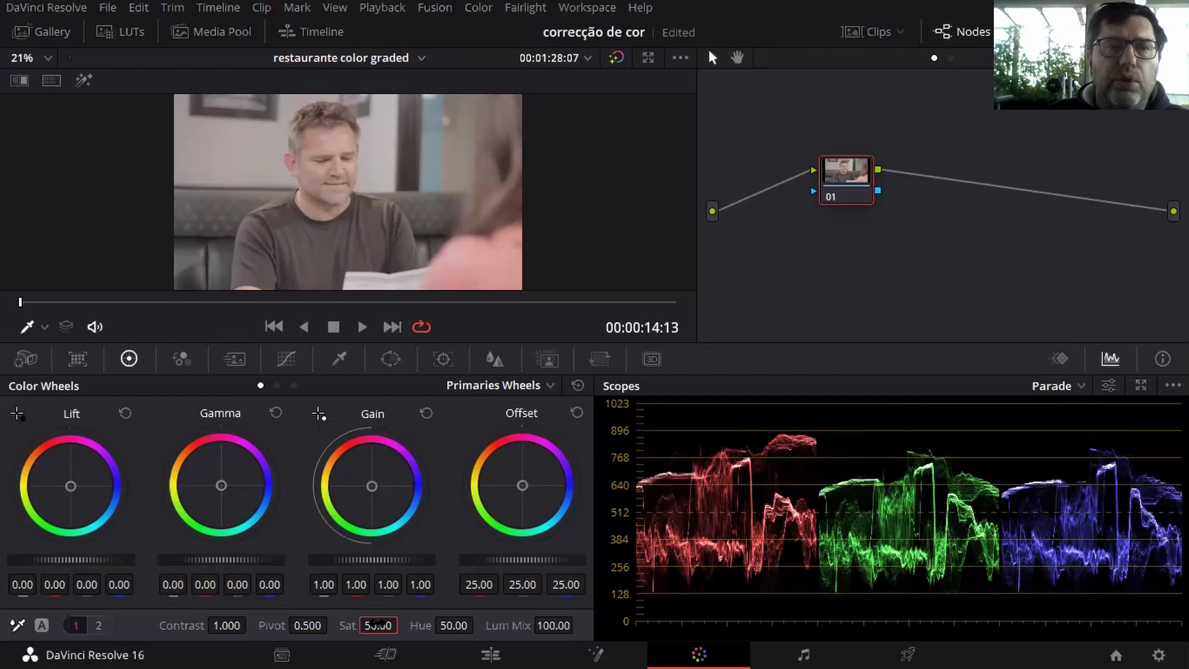
Step: Try the Saturation at 90.20 and at 0, and set it back to 50
left_click_drag(377, 624, 403, 624)
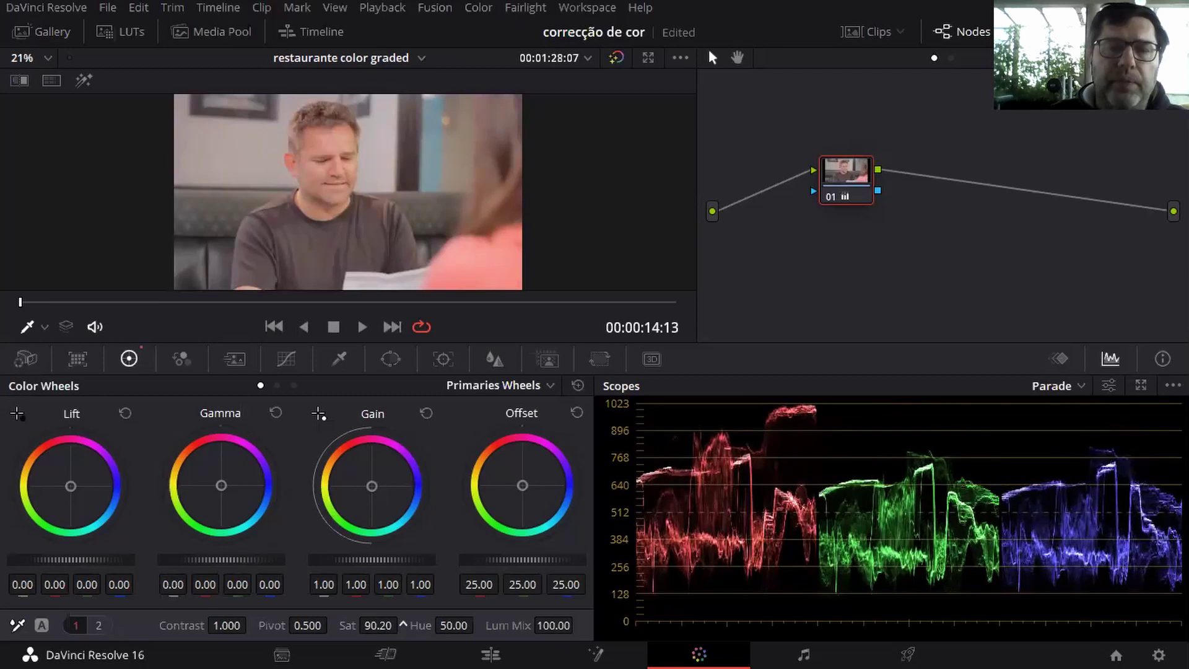
left_click_drag(403, 624, 403, 625)
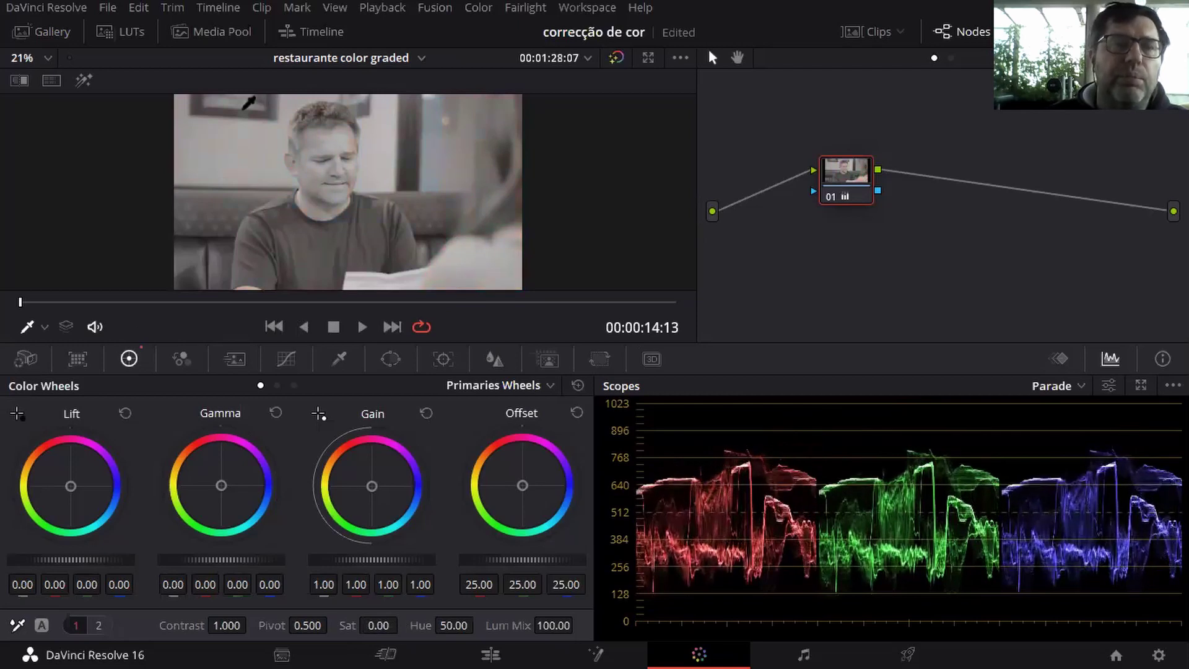
left_click(379, 626)
type("50")
key("Return")
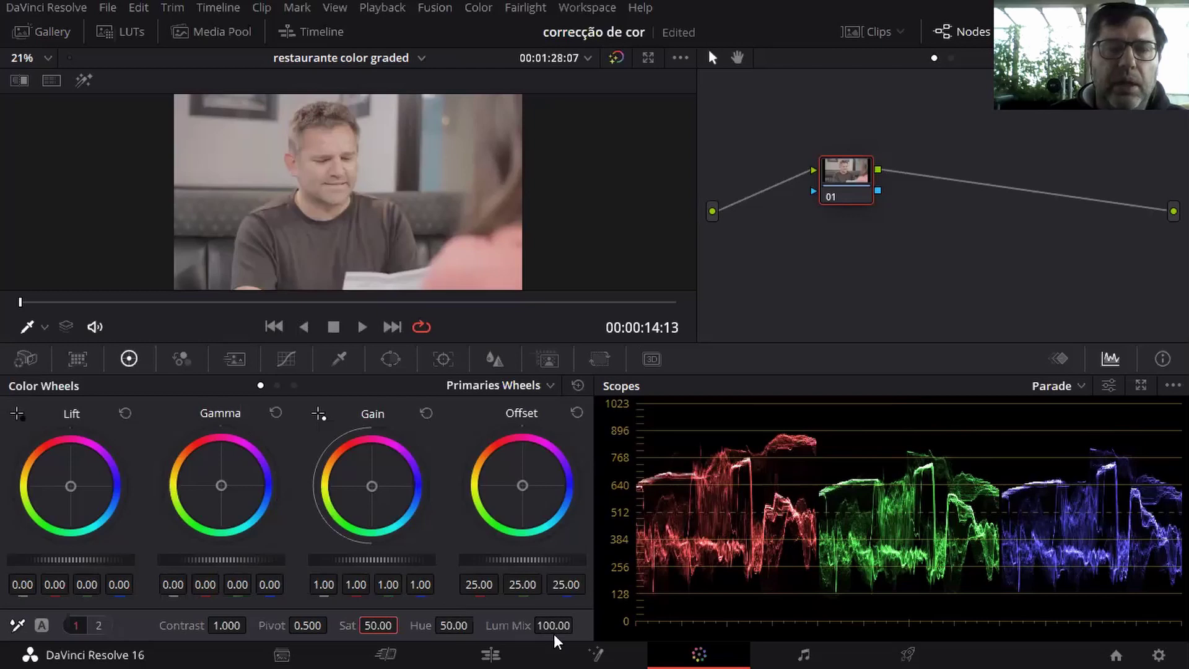
Step: In the second set of primary adjustments, try the color temperature at -1290 and 1290, and set it back to 0
left_click(99, 625)
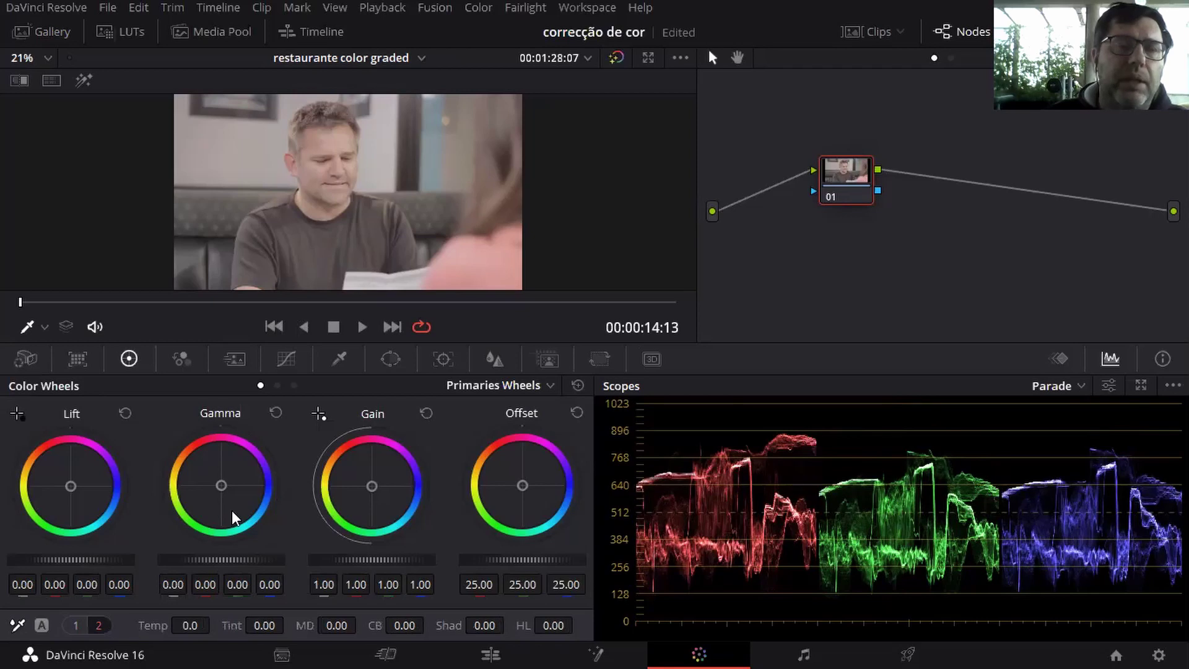
left_click_drag(193, 623, 87, 623)
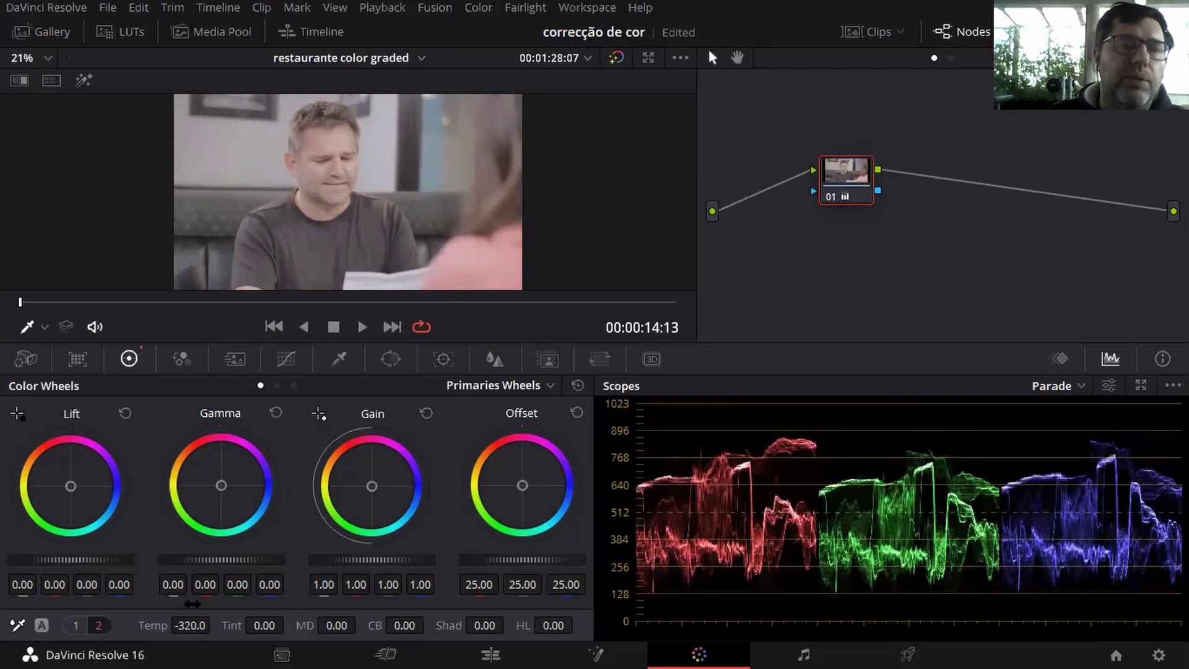
left_click_drag(186, 625, 111, 625)
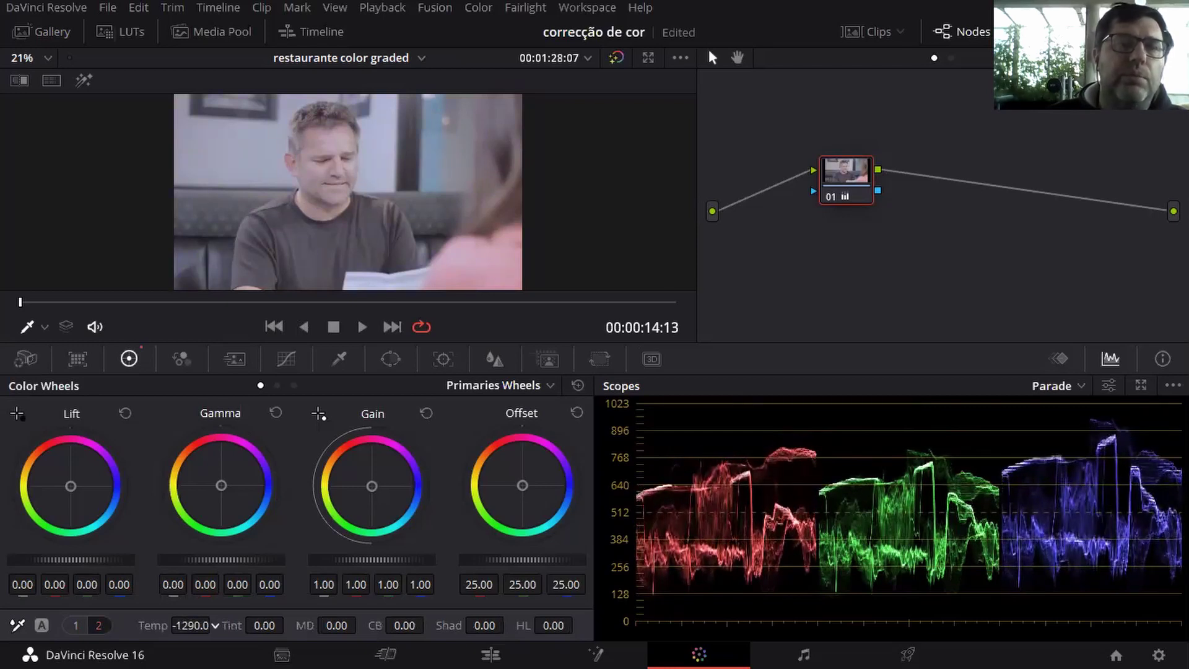
left_click_drag(186, 626, 215, 623)
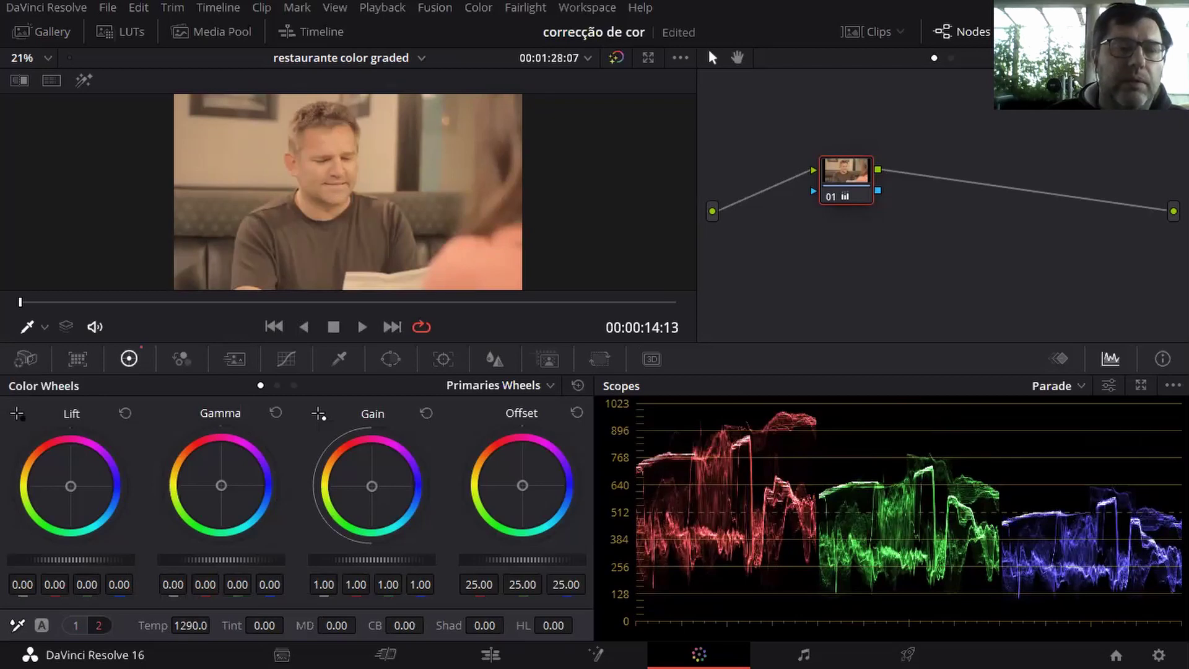
left_click(192, 622)
double_click(192, 621)
type("0")
key("Return")
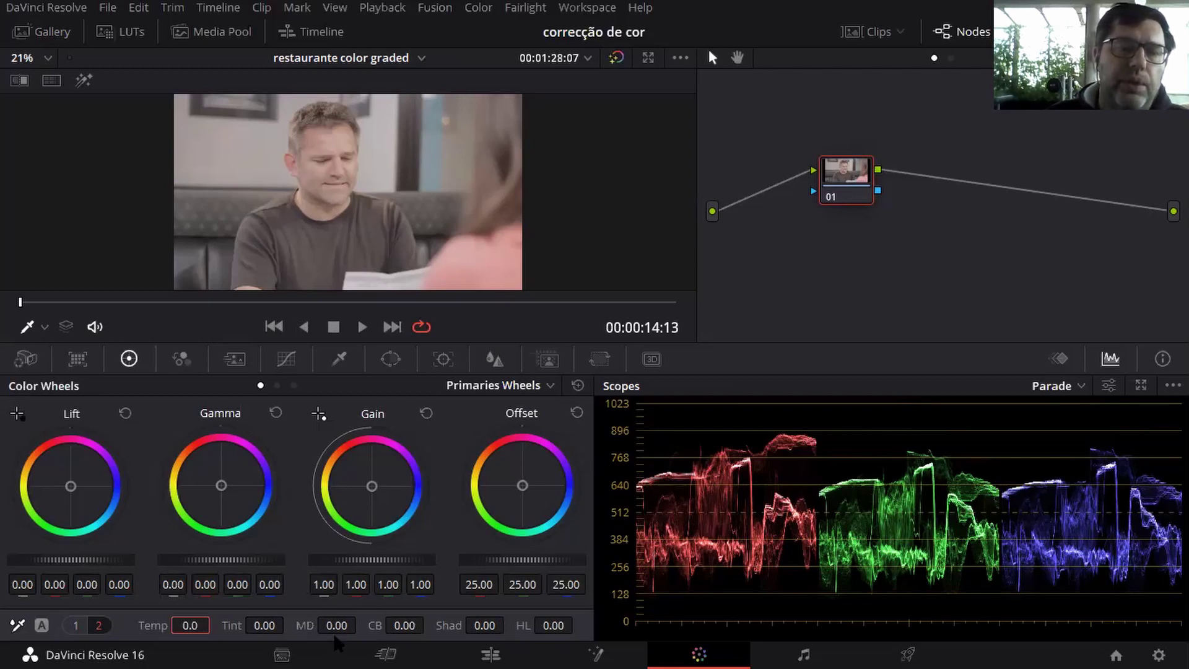
Step: Try the shot's Midtone Detail at 100 and -75, checking the effect on the man's face, and set it back to 0
left_click_drag(337, 625, 361, 624)
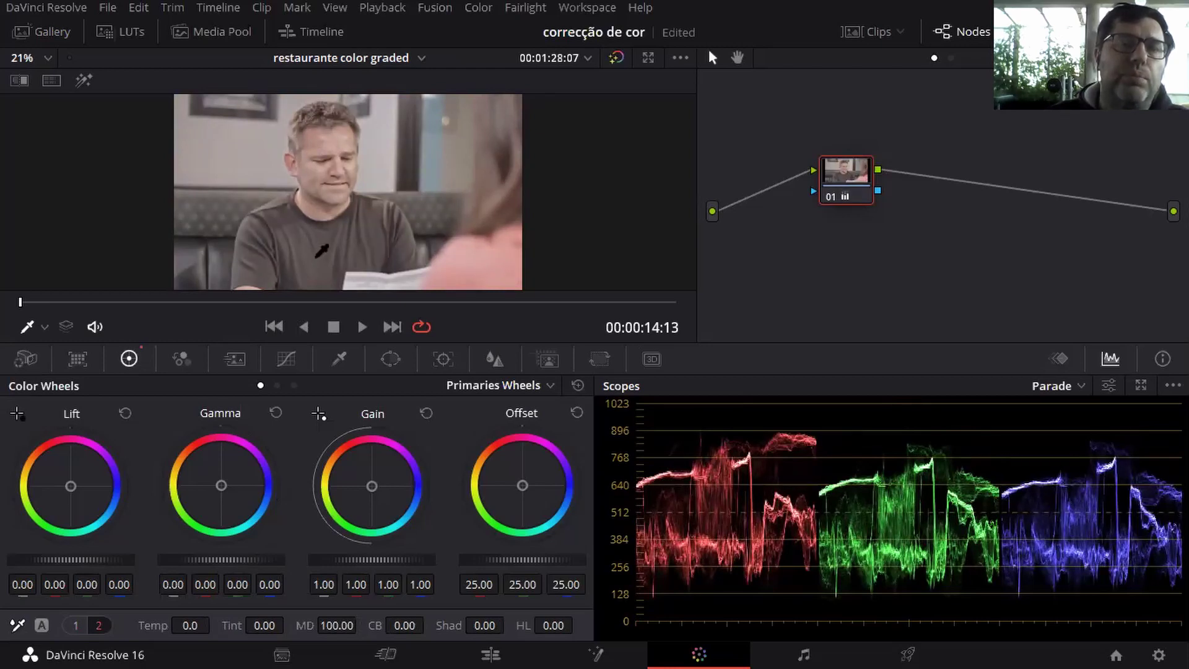
scroll(351, 168, "up", 3)
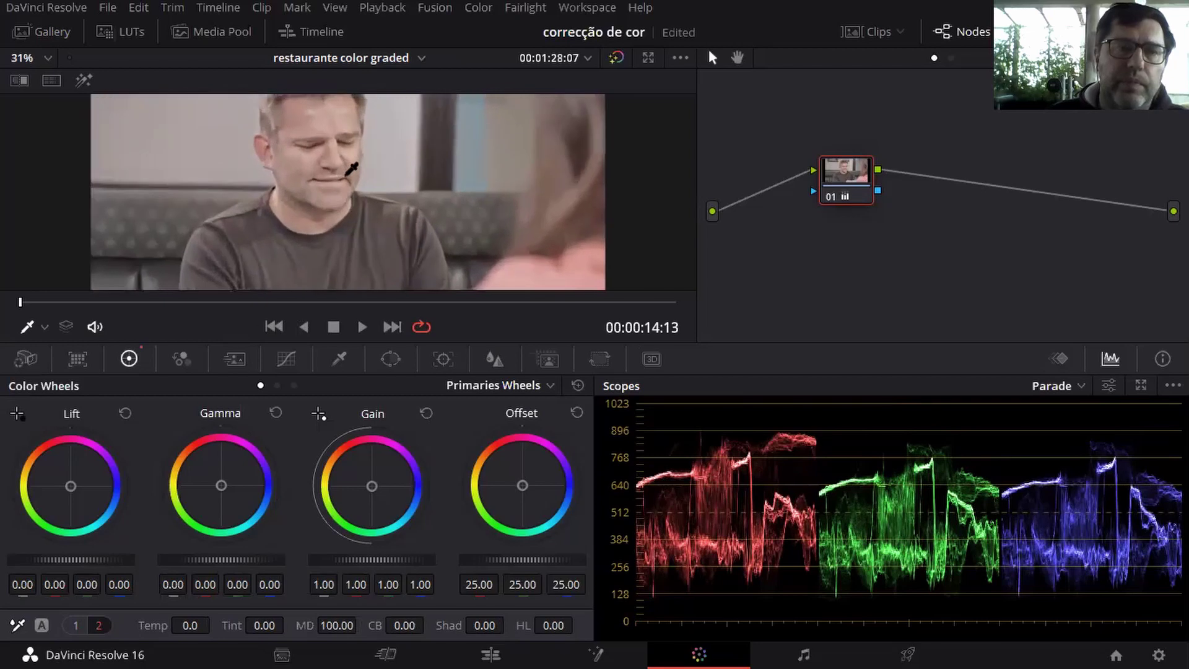
scroll(350, 168, "up", 3)
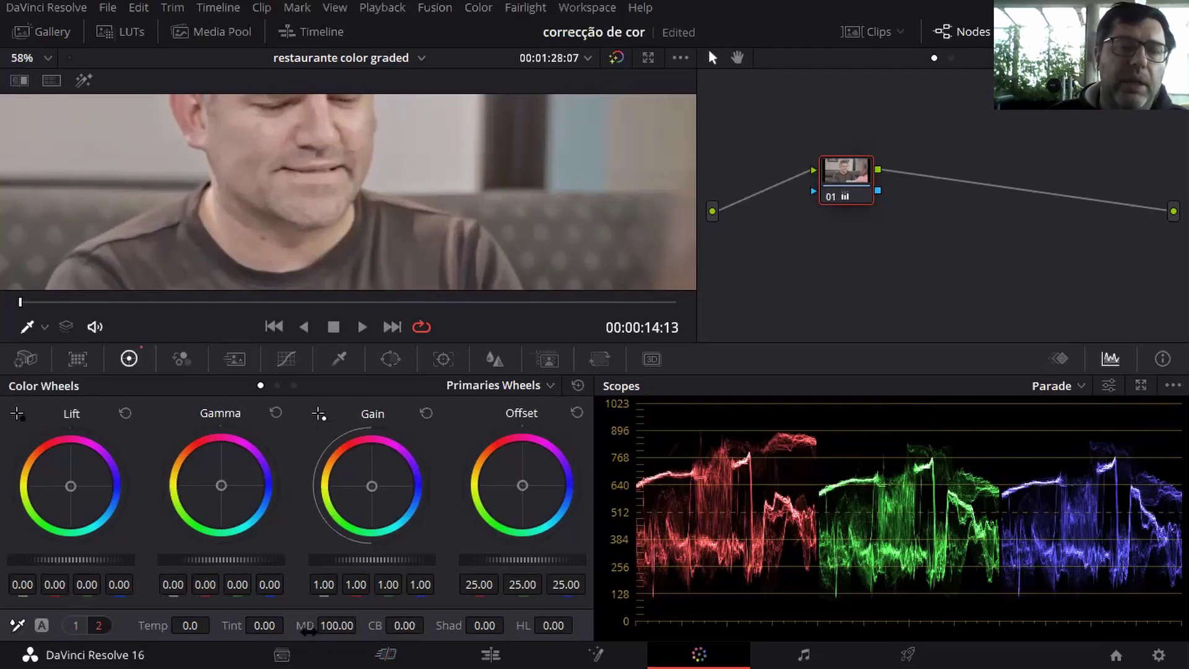
left_click_drag(317, 626, 216, 626)
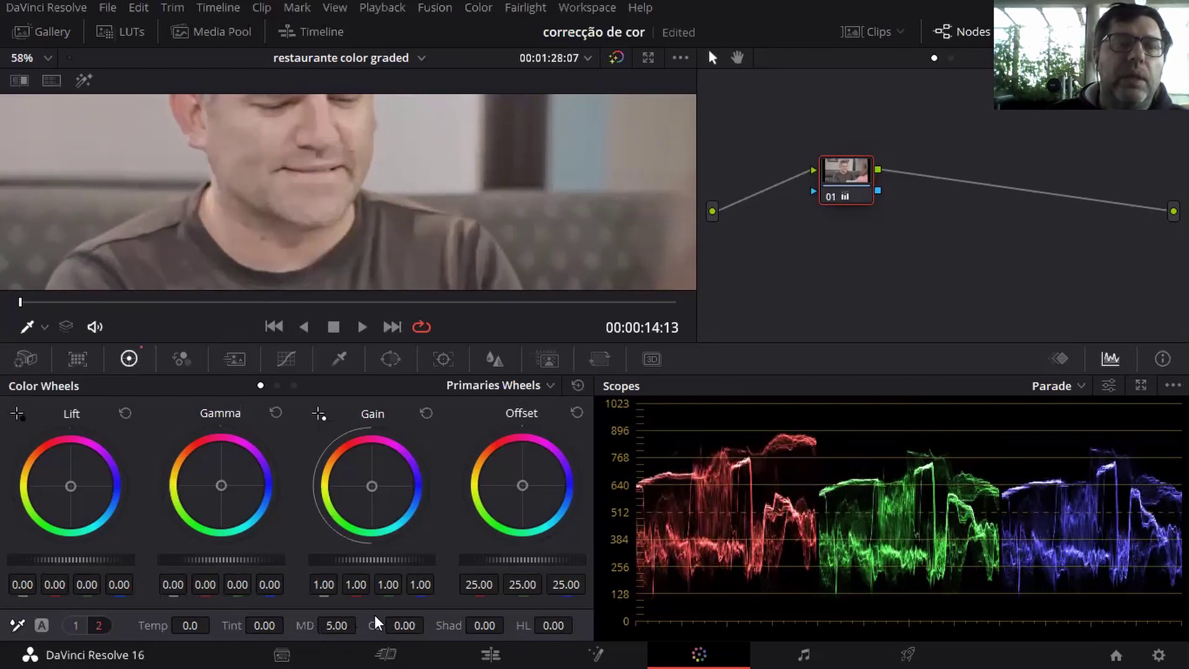
left_click_drag(344, 626, 235, 625)
left_click_drag(352, 625, 384, 625)
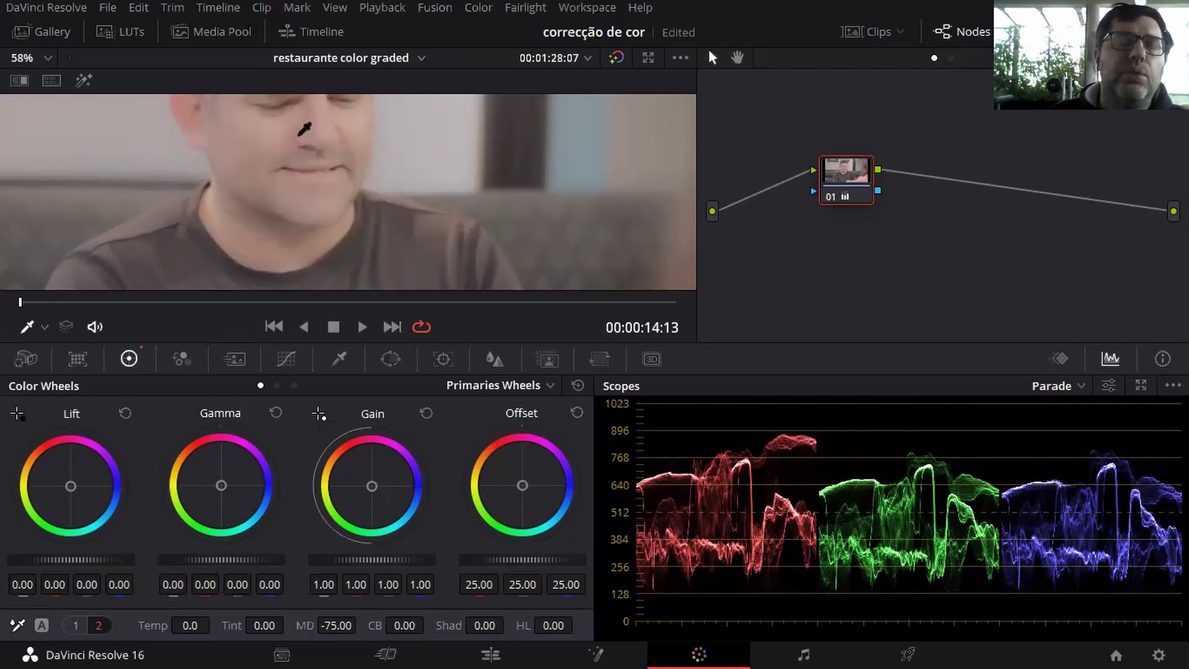
left_click(336, 624)
type("0")
key("Return")
scroll(426, 130, "down", 5)
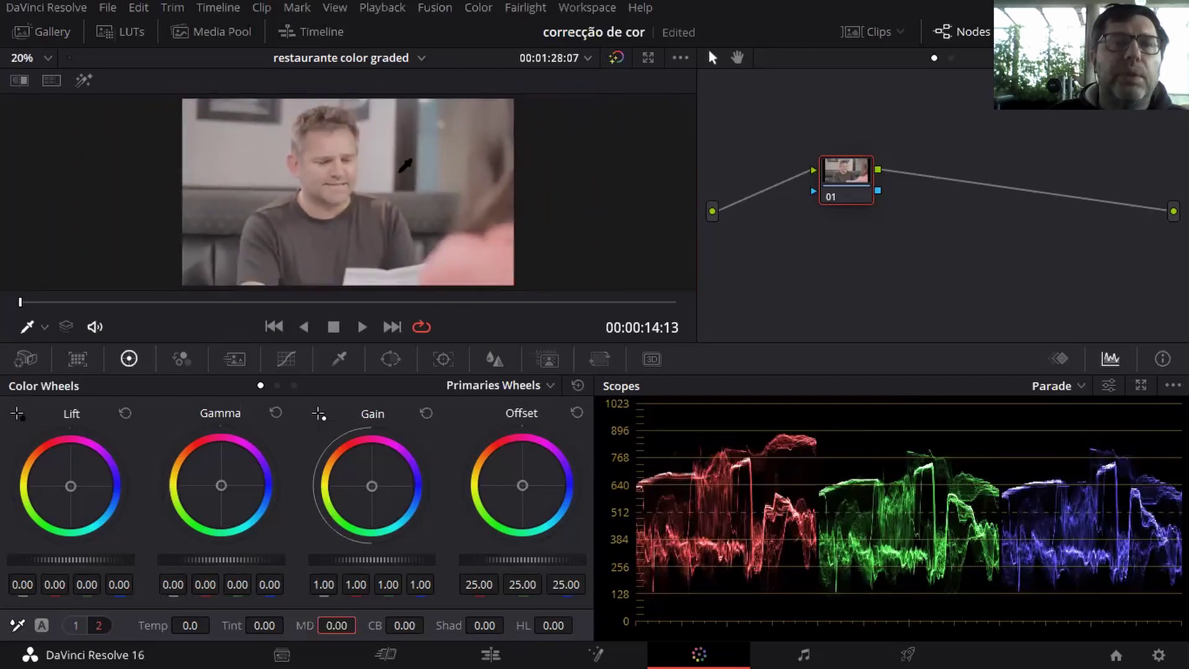
scroll(406, 165, "up", 1)
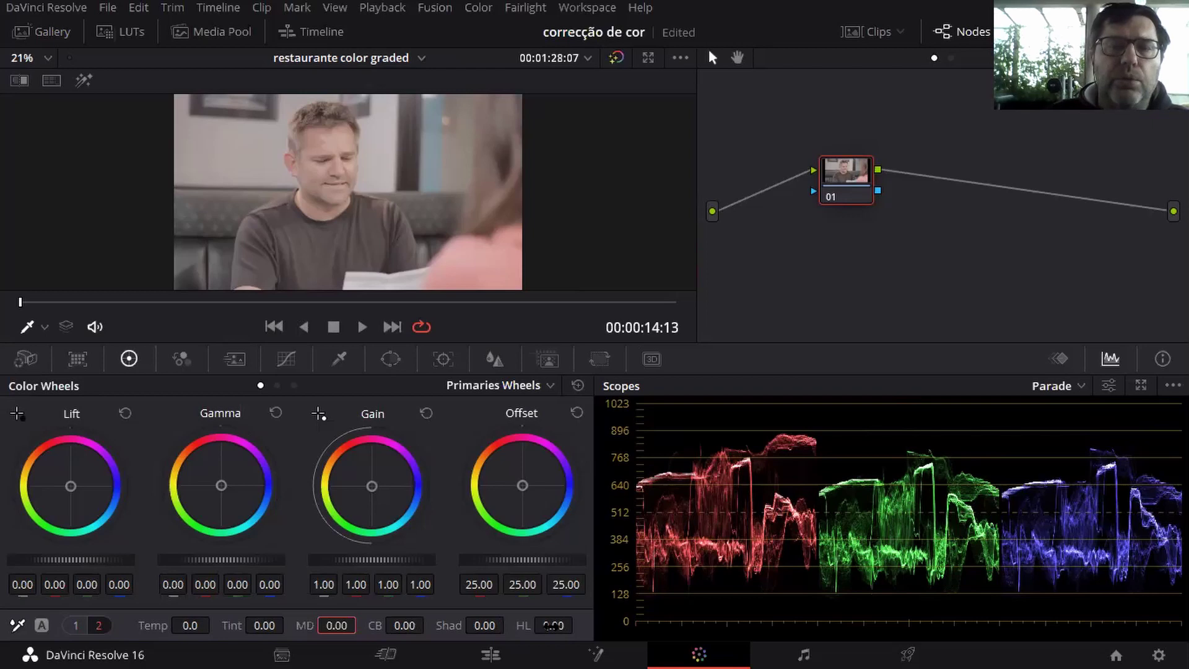
Step: Return to the first set of primary adjustments and show the timeline's clip thumbnails
left_click(75, 624)
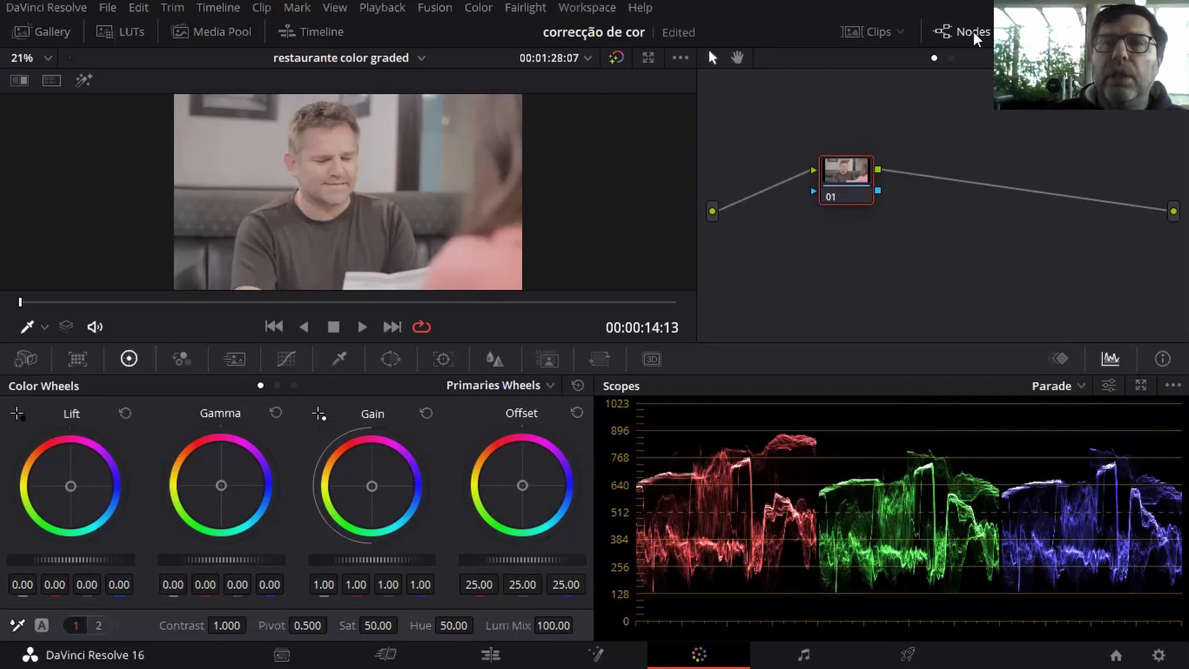
left_click(870, 31)
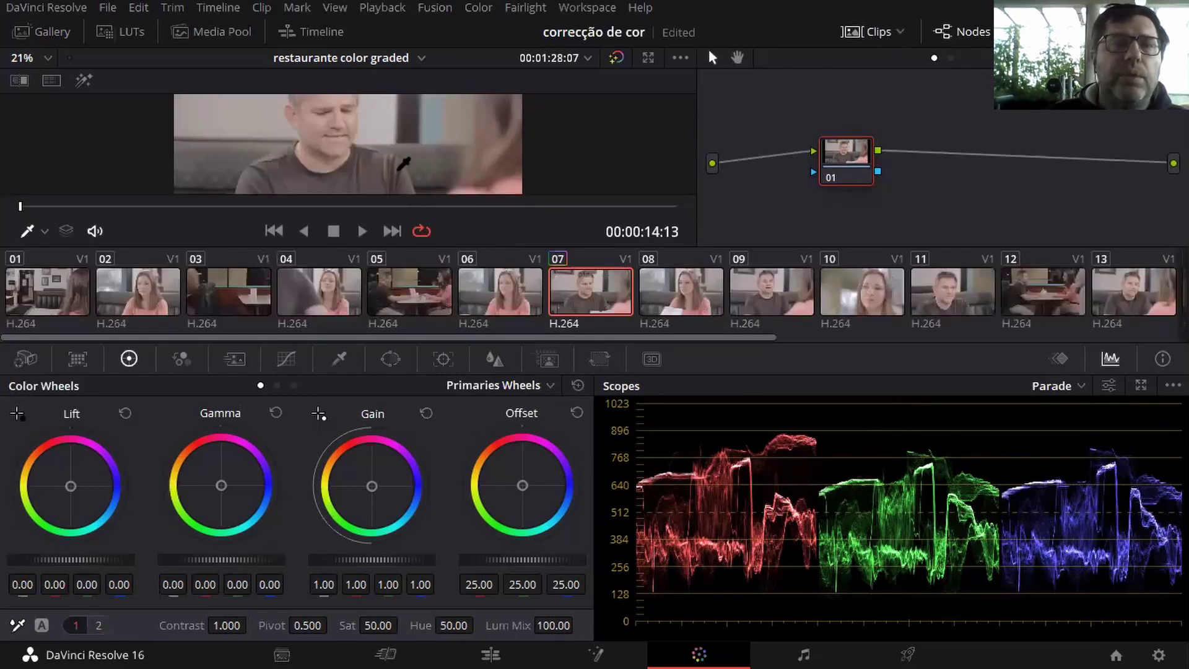
scroll(409, 157, "down", 2)
scroll(408, 156, "down", 2)
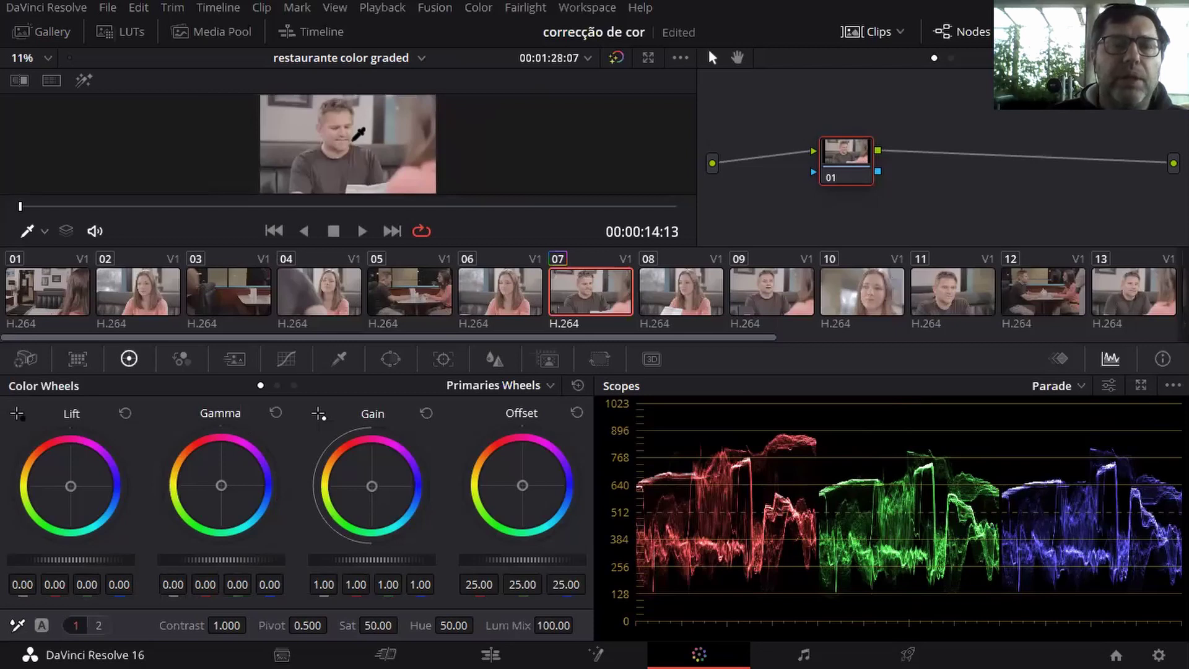
Step: Go through clips 04 and 02 of the timeline and make clip 01 the current shot
left_click(314, 295)
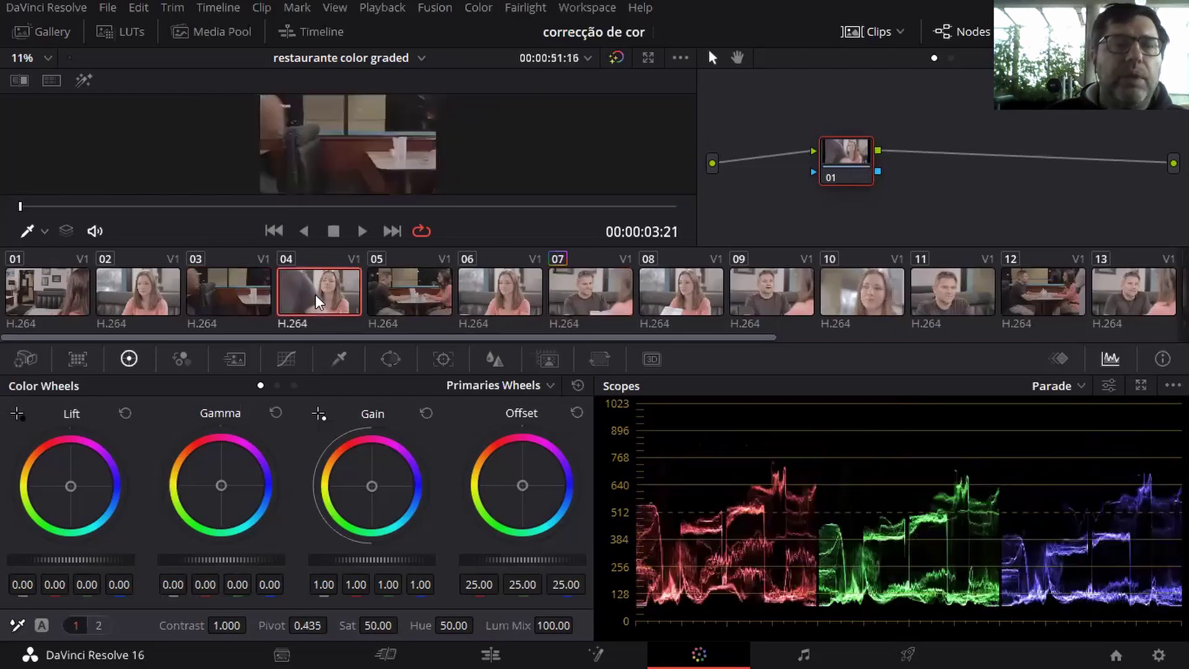
left_click(158, 296)
left_click(61, 292)
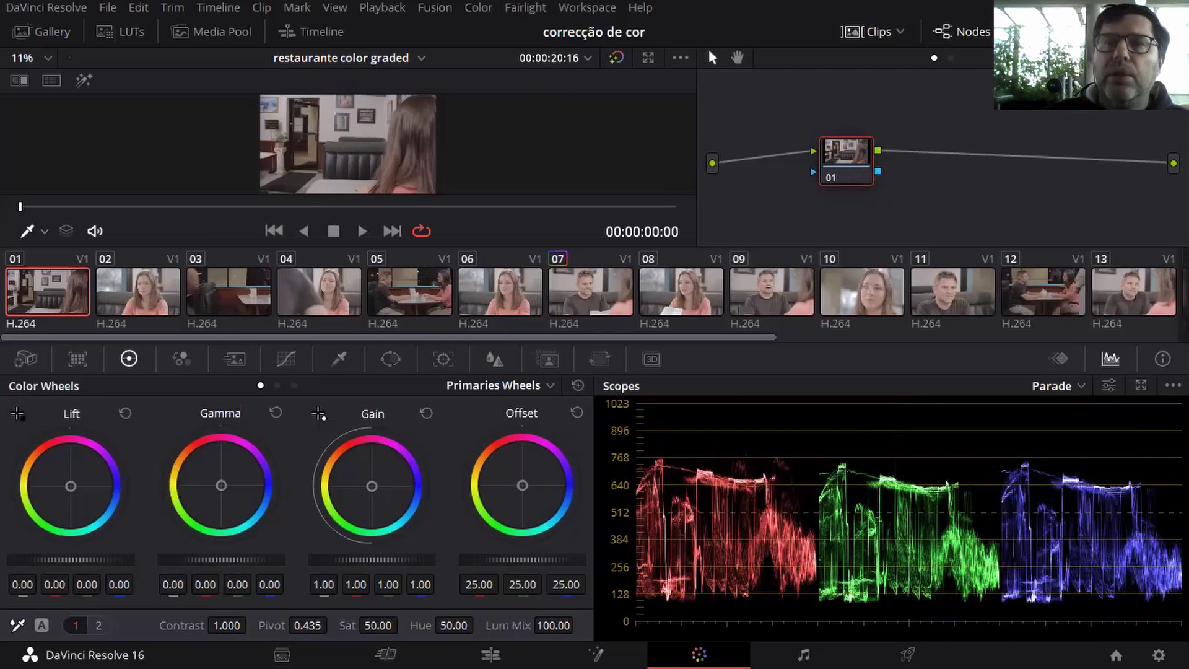
Step: Show the effects library and apply the ResolveFX Gaussian Blur to node 01 of clip 01
left_click(1046, 32)
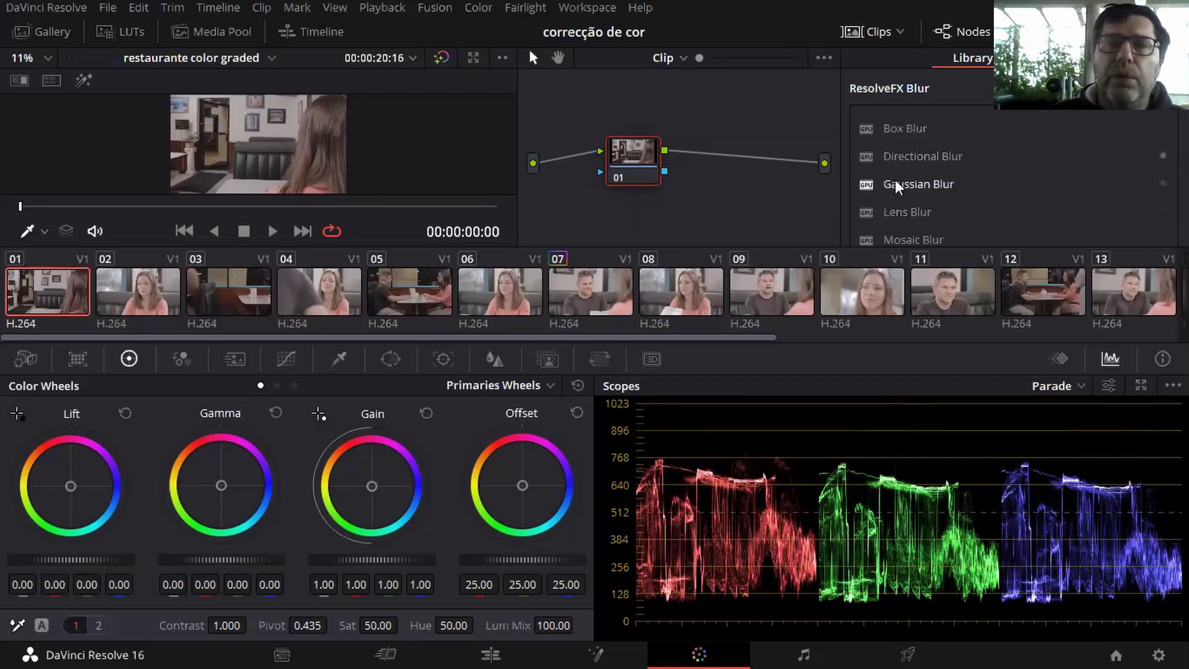
left_click_drag(910, 189, 644, 154)
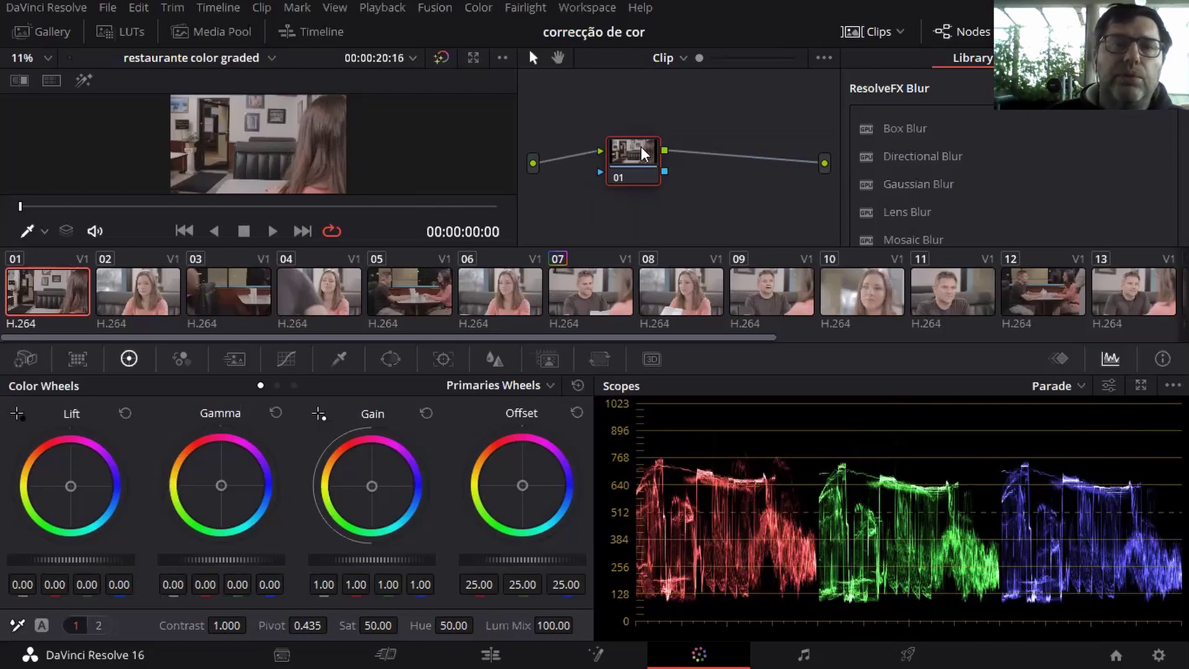